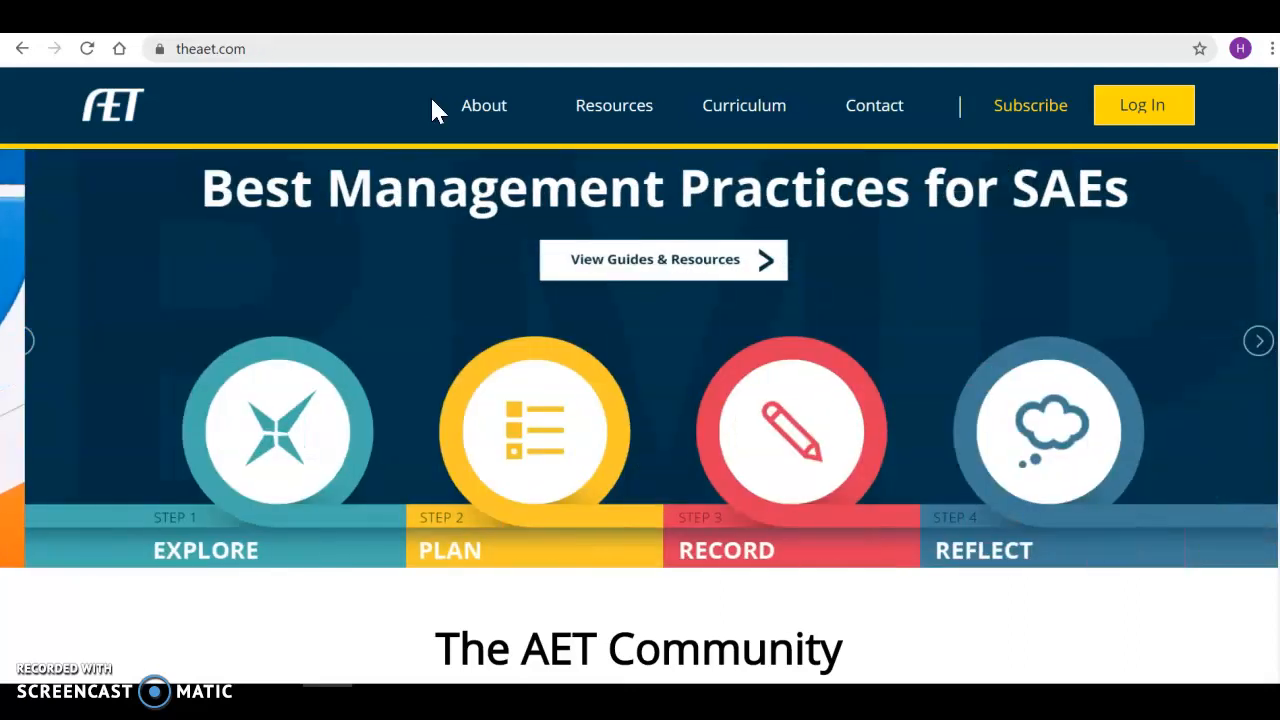
On the student login page, enter school ID CO0008, the student's username and the password.
click(1142, 106)
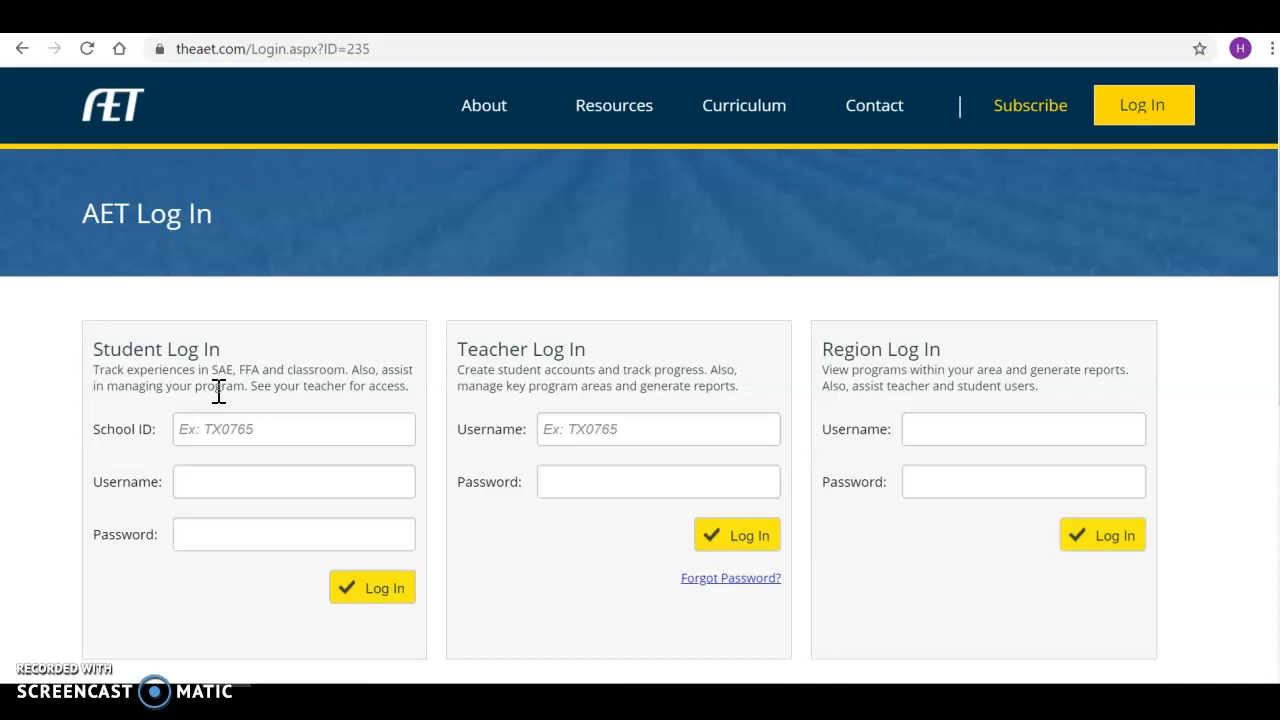
click(229, 427)
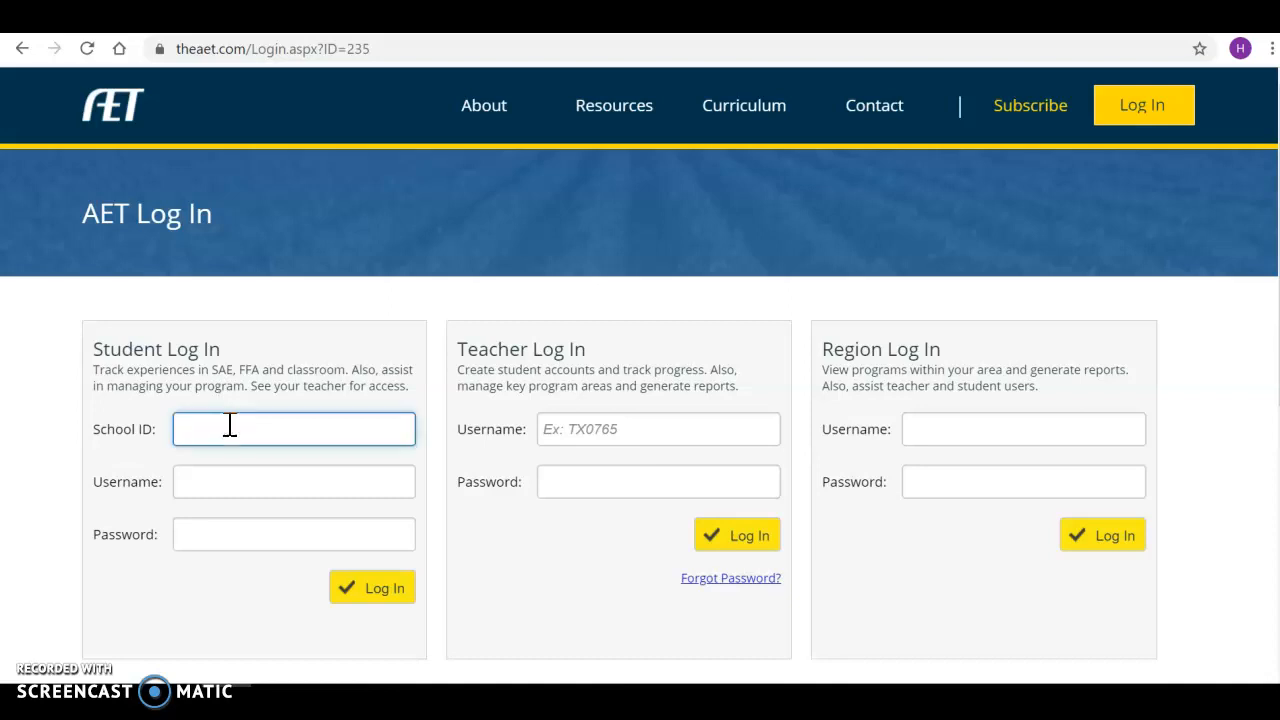
click(290, 370)
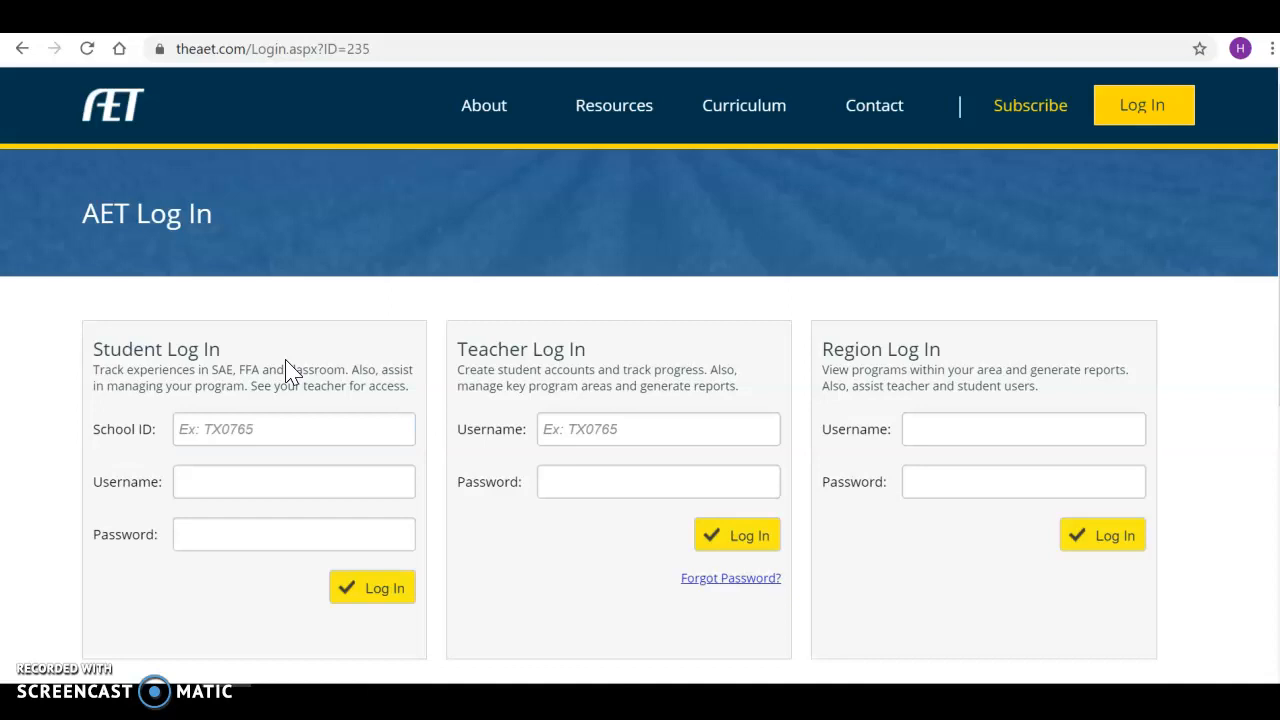
click(229, 428)
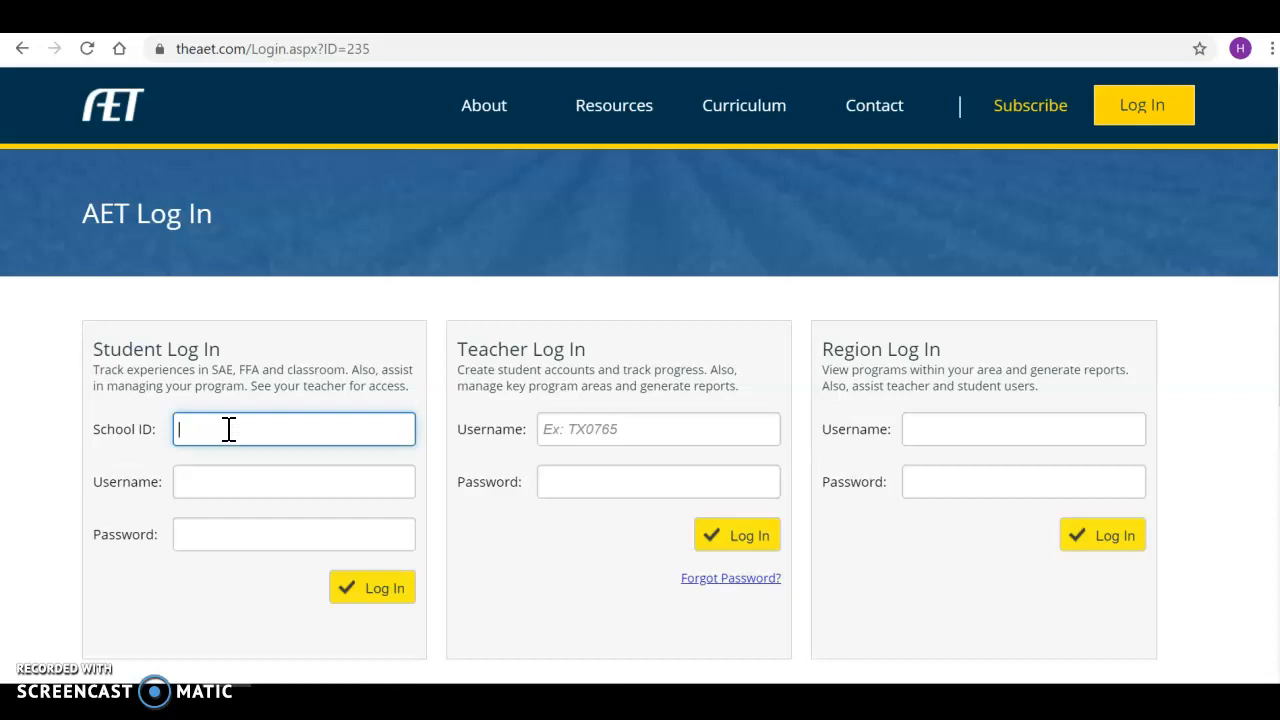
text(CO0008)
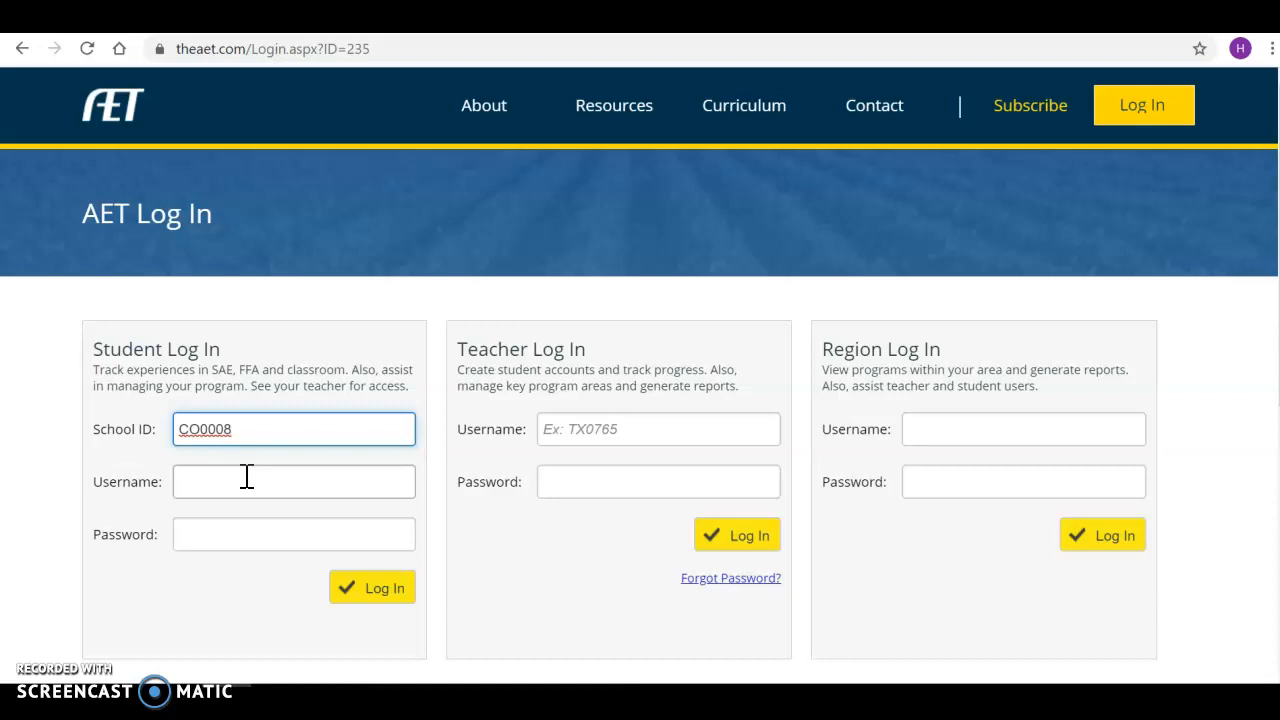
click(247, 477)
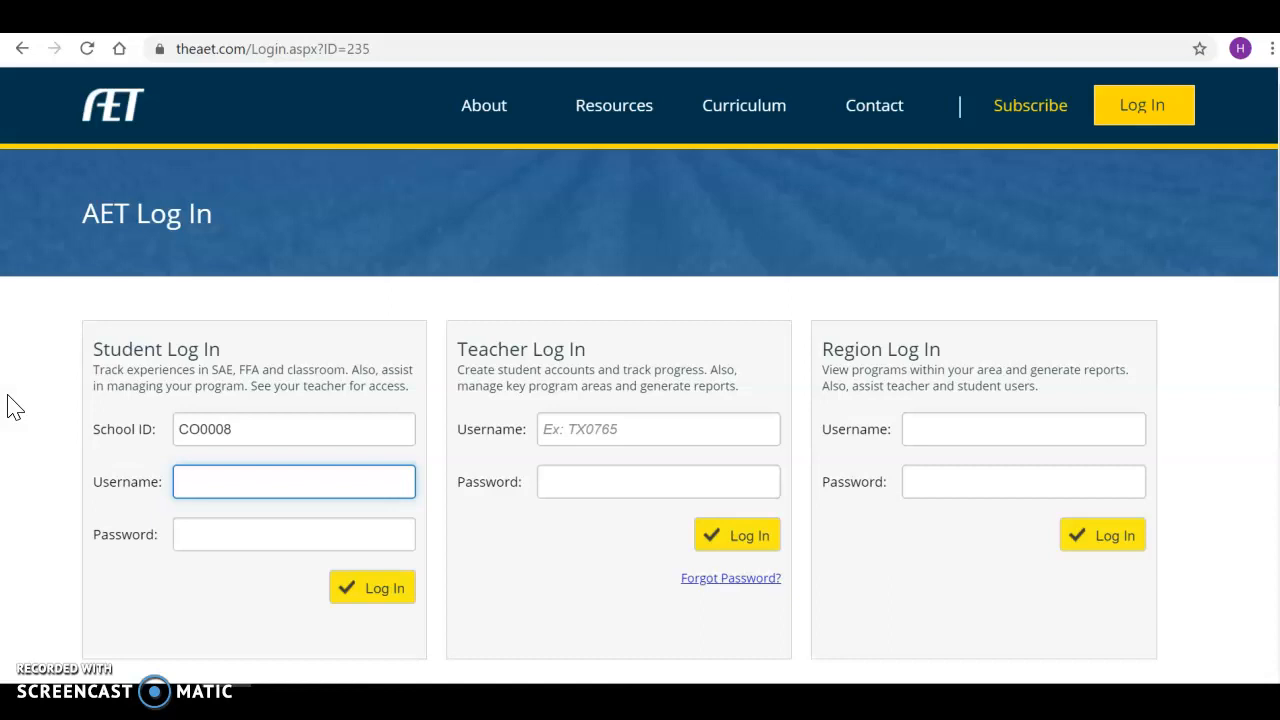
text(TTest)
key(Tab)
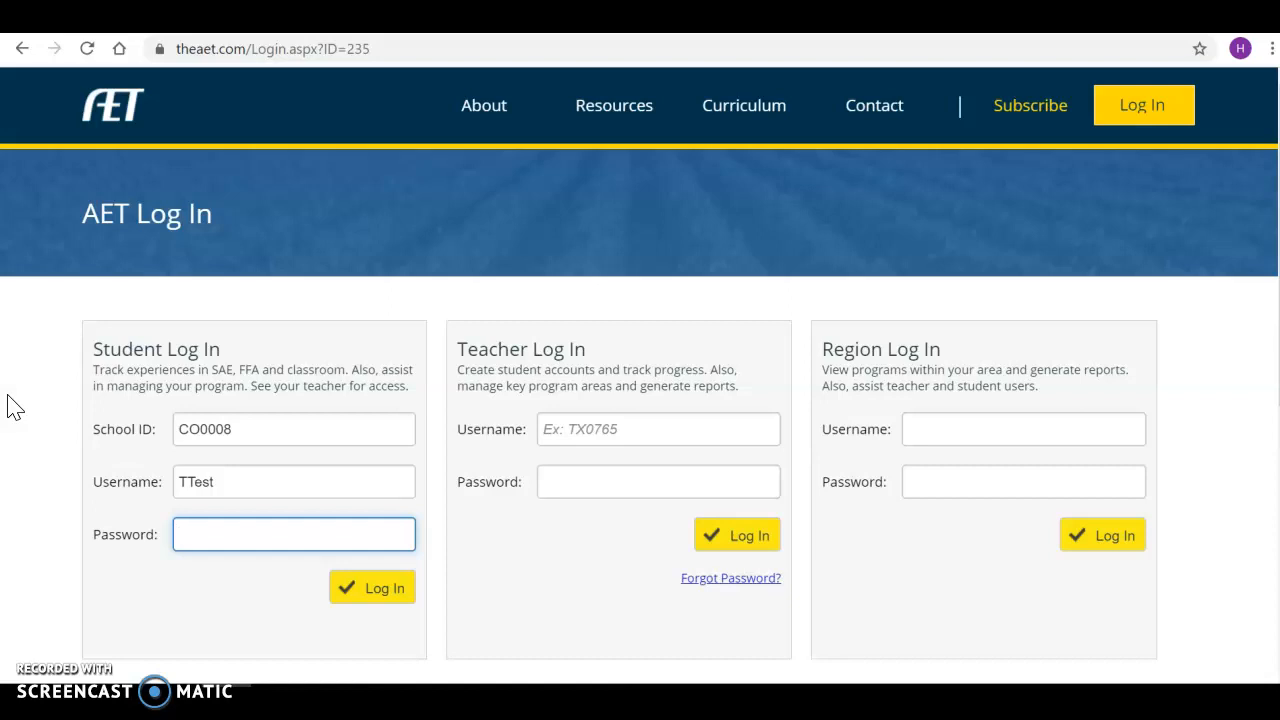
text(•••••)
Sign in as the student, dismiss the save-password prompt, and go to Profile.
click(386, 590)
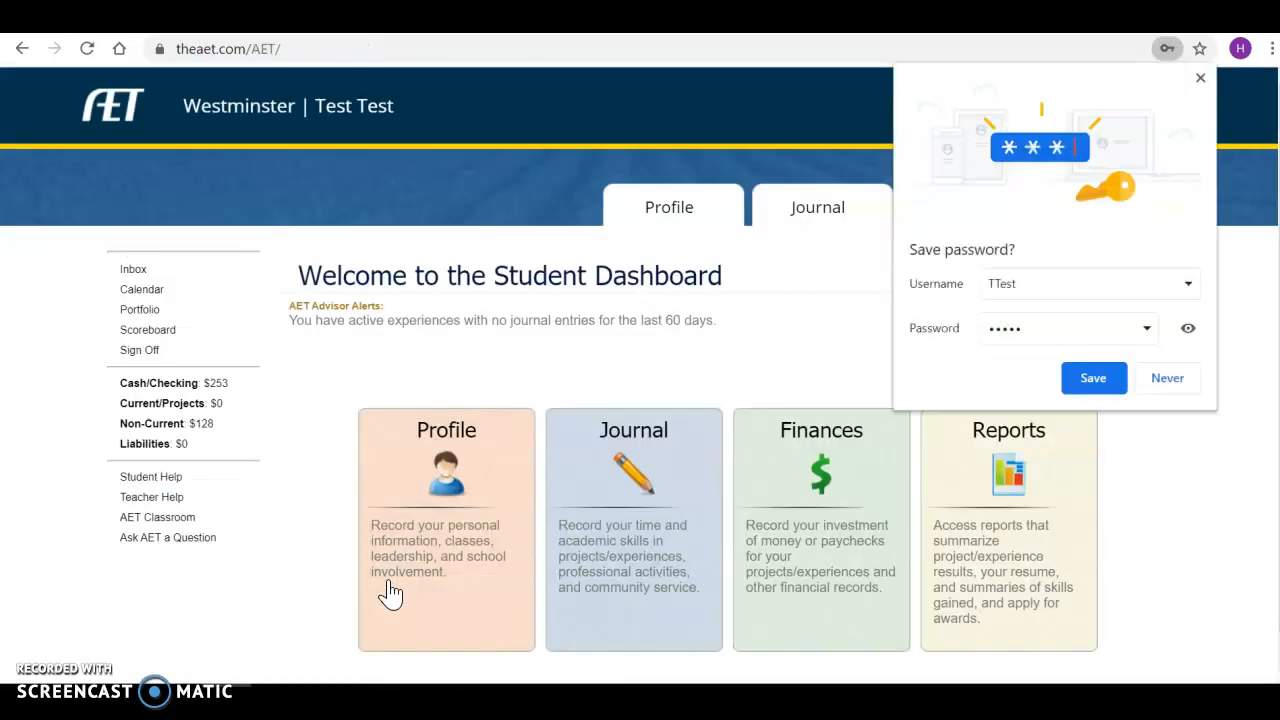
click(1197, 390)
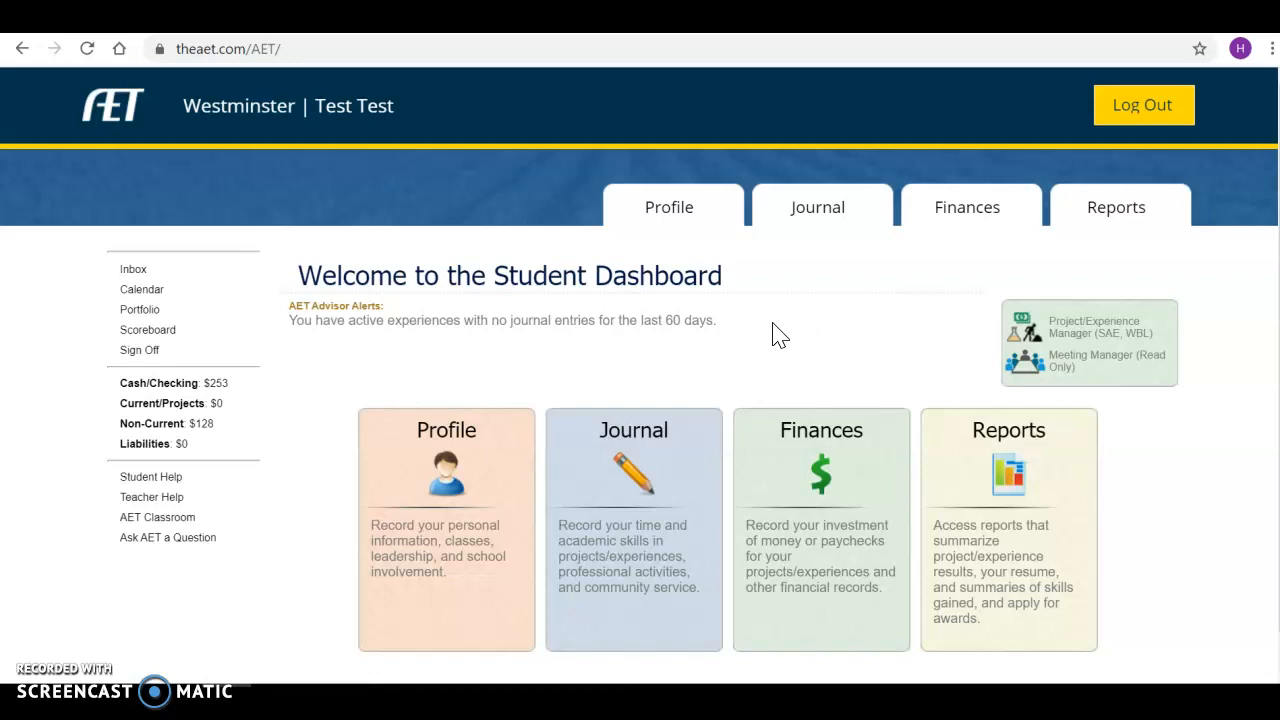
click(465, 485)
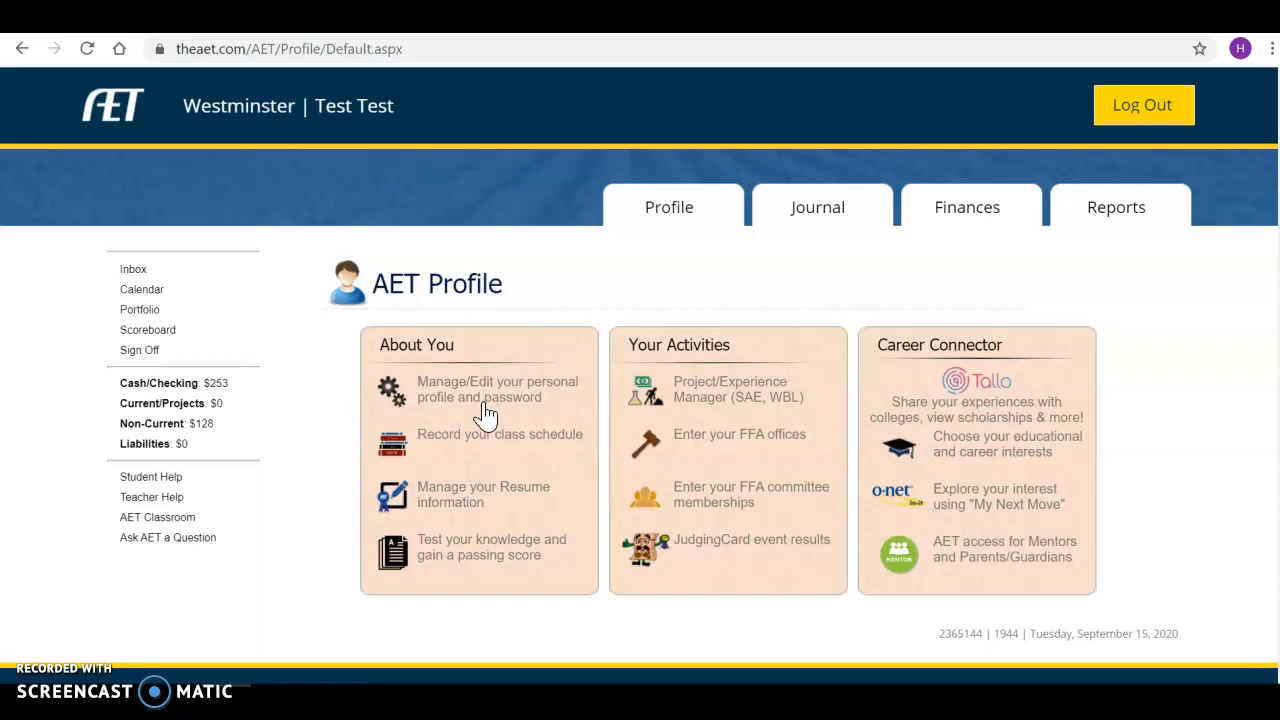
Open the personal profile and password settings, leaving the Password field empty.
click(484, 398)
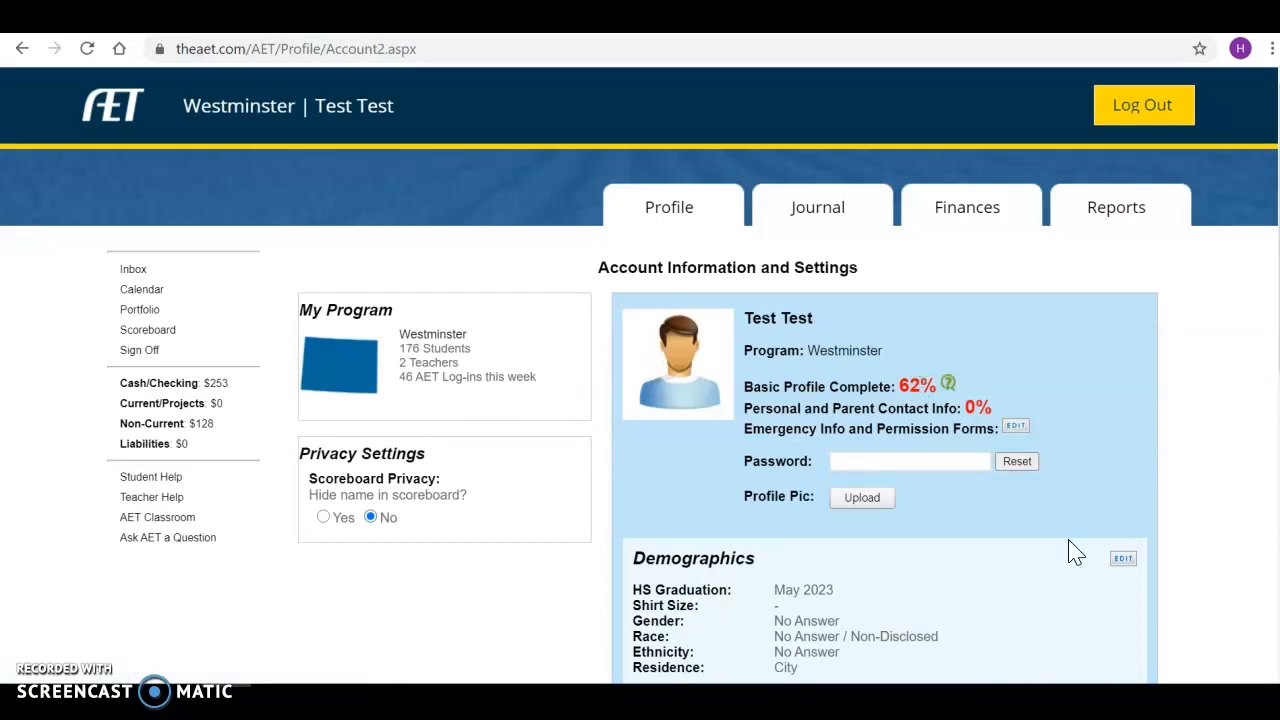
click(919, 462)
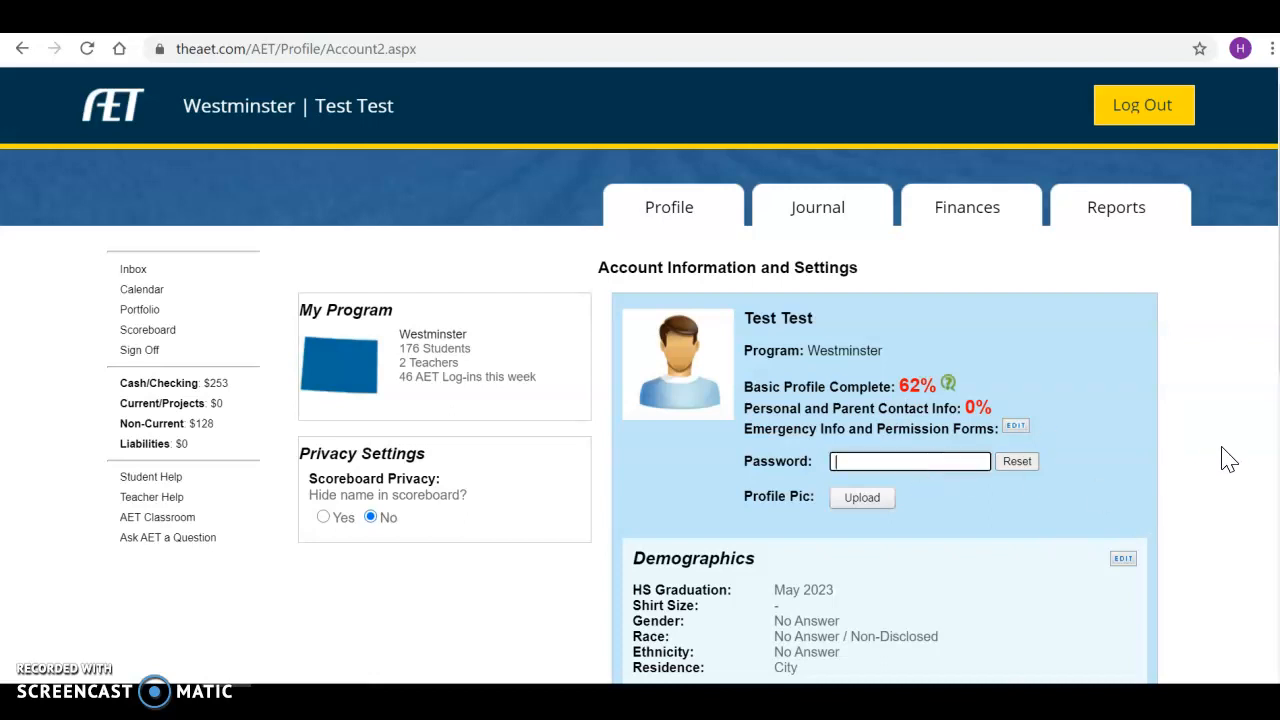
text(passwor)
key(BackSpace)
key(BackSpace)
key(BackSpace)
key(BackSpace)
key(BackSpace)
key(BackSpace)
key(BackSpace)
text(newpassword)
key(BackSpace)
key(BackSpace)
key(BackSpace)
key(BackSpace)
key(BackSpace)
key(BackSpace)
key(BackSpace)
key(BackSpace)
key(BackSpace)
key(BackSpace)
key(BackSpace)
click(1148, 496)
Open the Demographics section for editing.
scroll(1148, 496, down, 1)
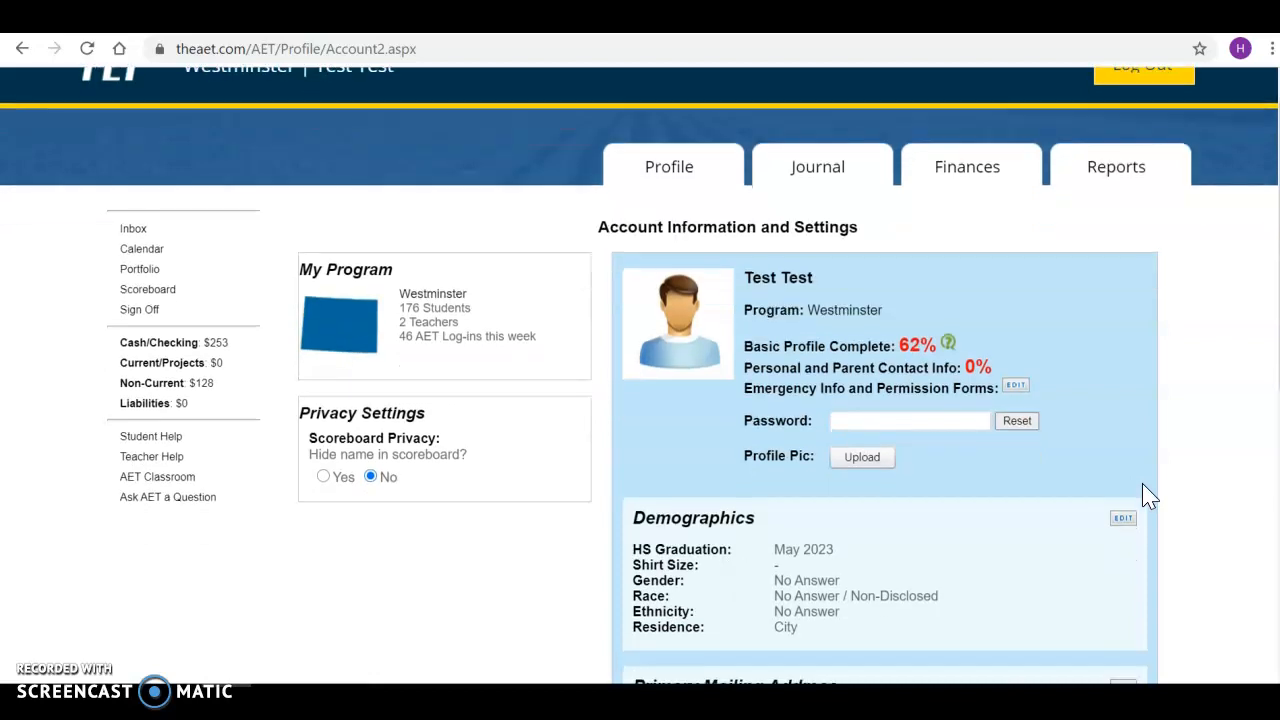
scroll(1148, 496, down, 1)
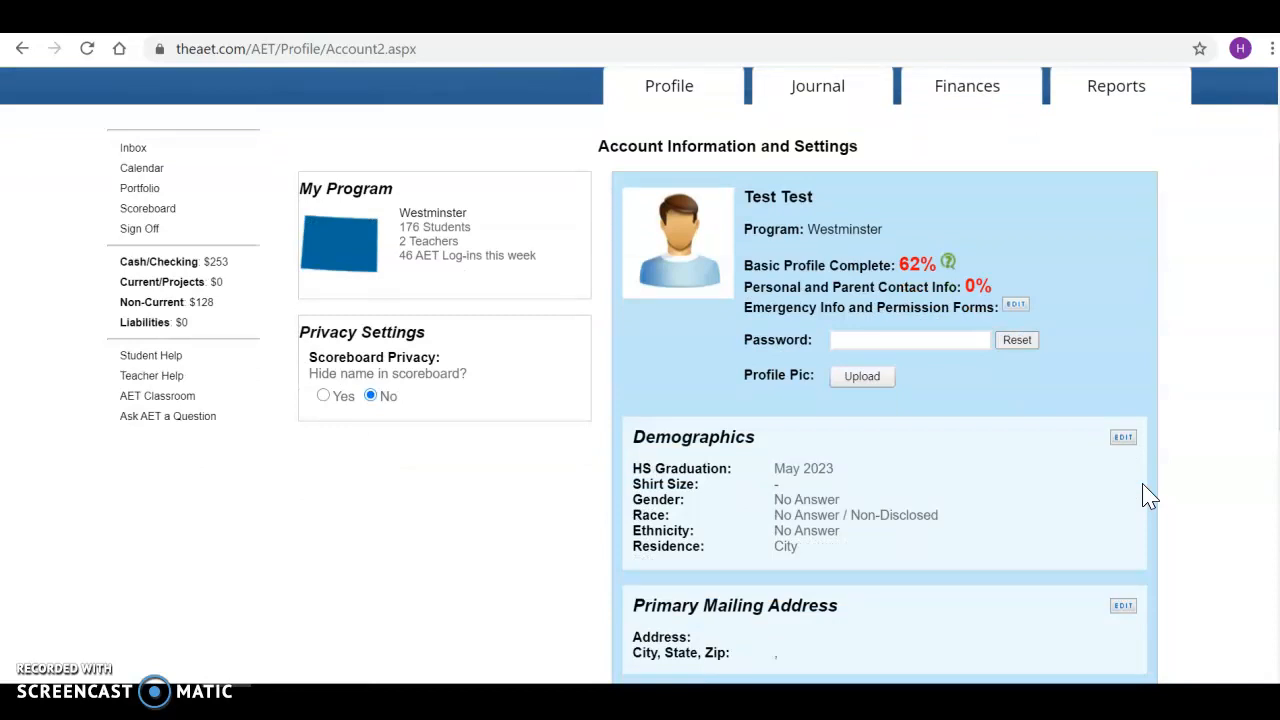
scroll(1148, 496, down, 1)
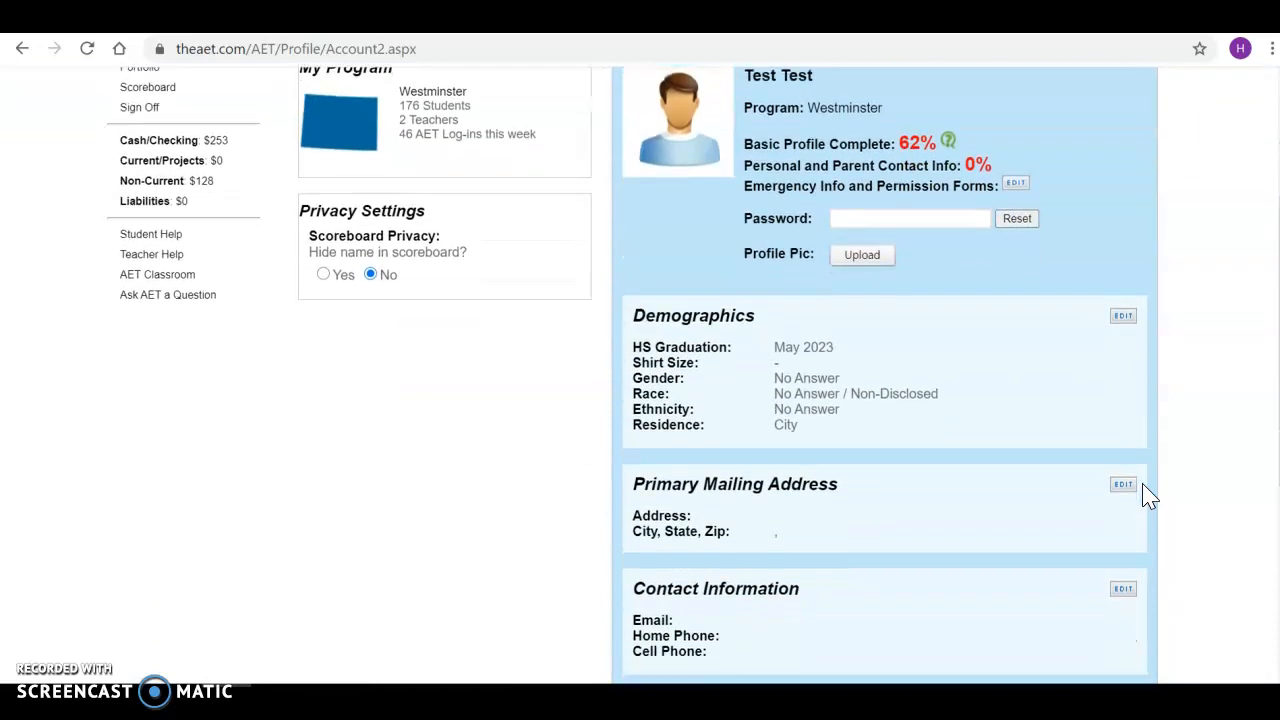
click(1122, 320)
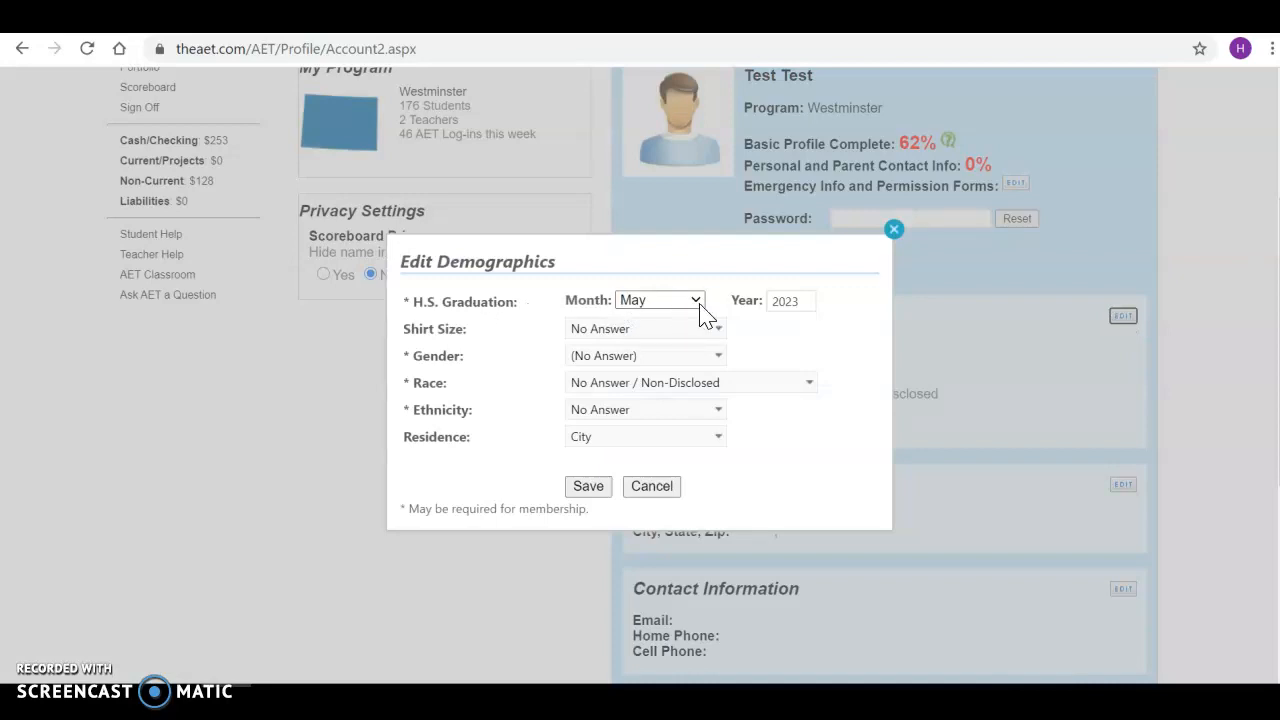
Change the graduation year from 2023 to 2024.
click(798, 303)
double_click(802, 307)
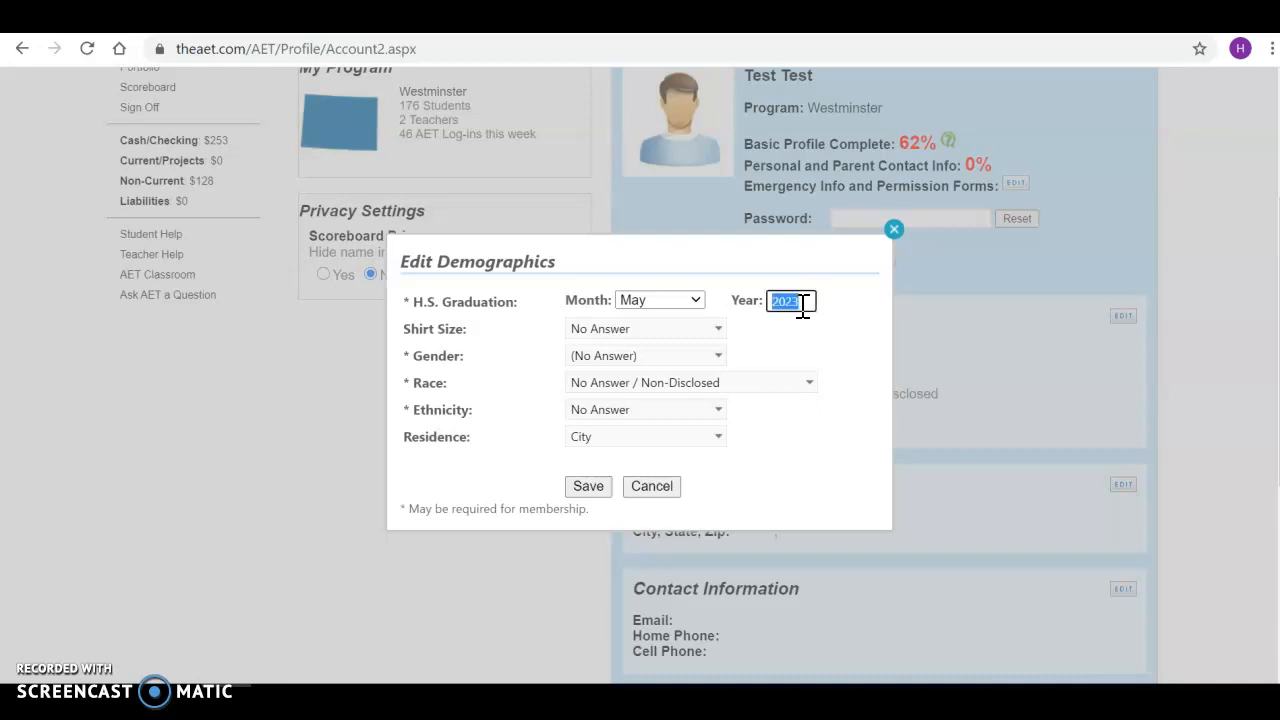
text(2024)
click(816, 332)
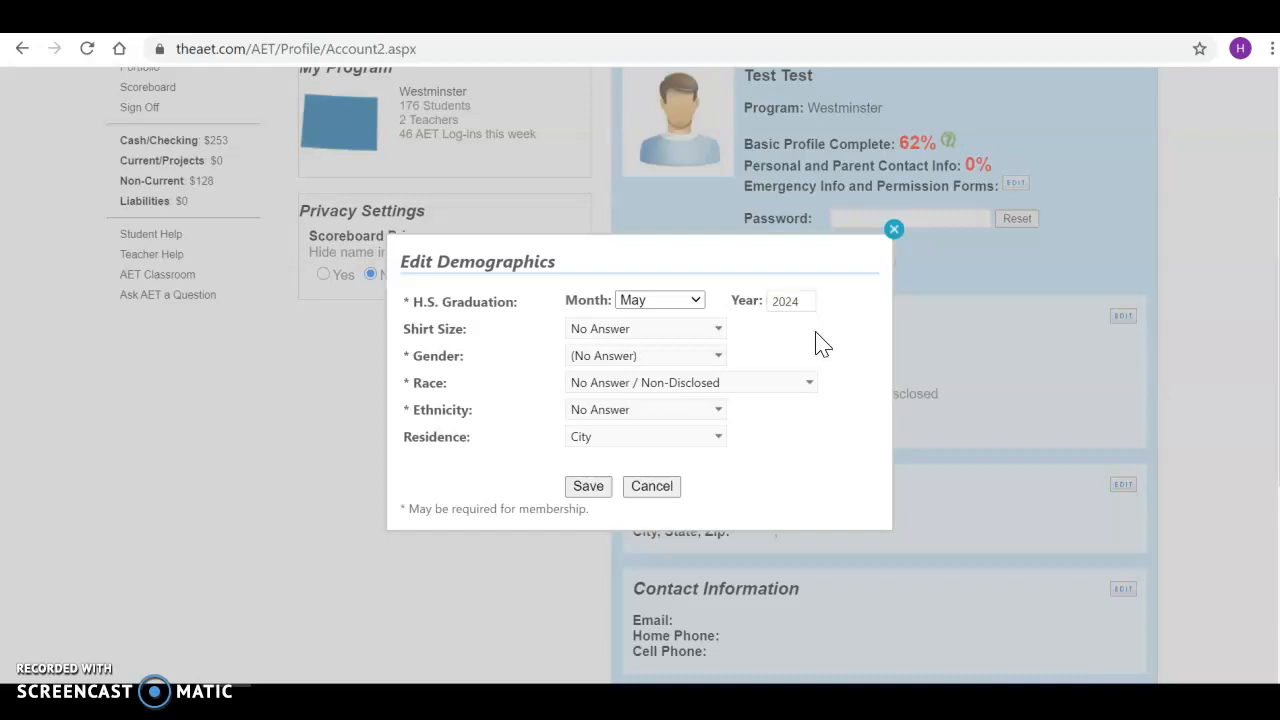
Keep shirt size, gender and race set to No Answer.
click(717, 330)
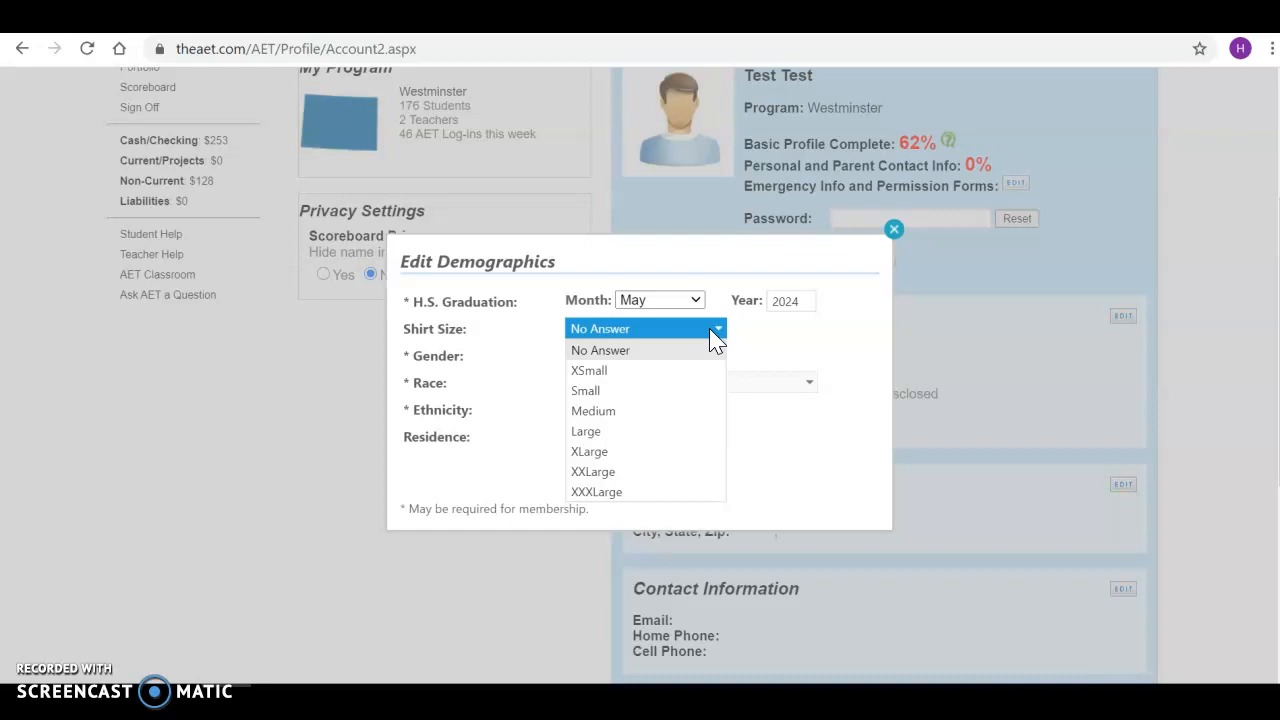
click(785, 338)
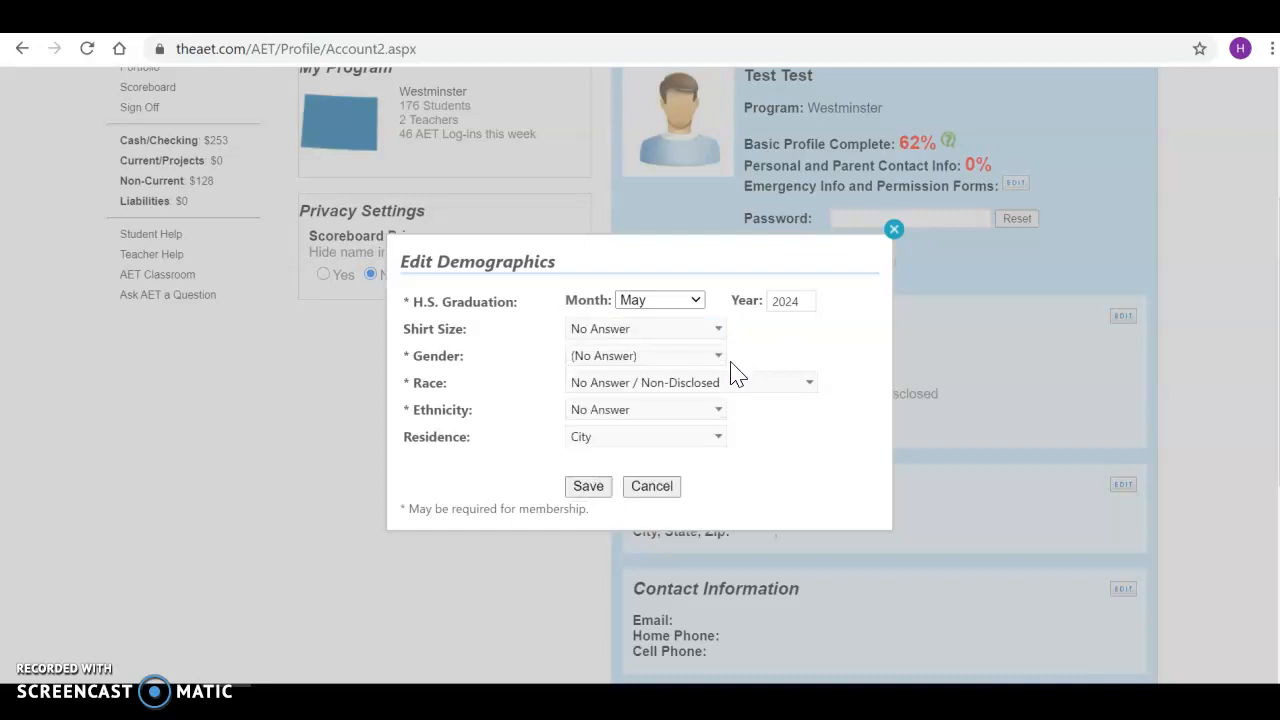
click(710, 357)
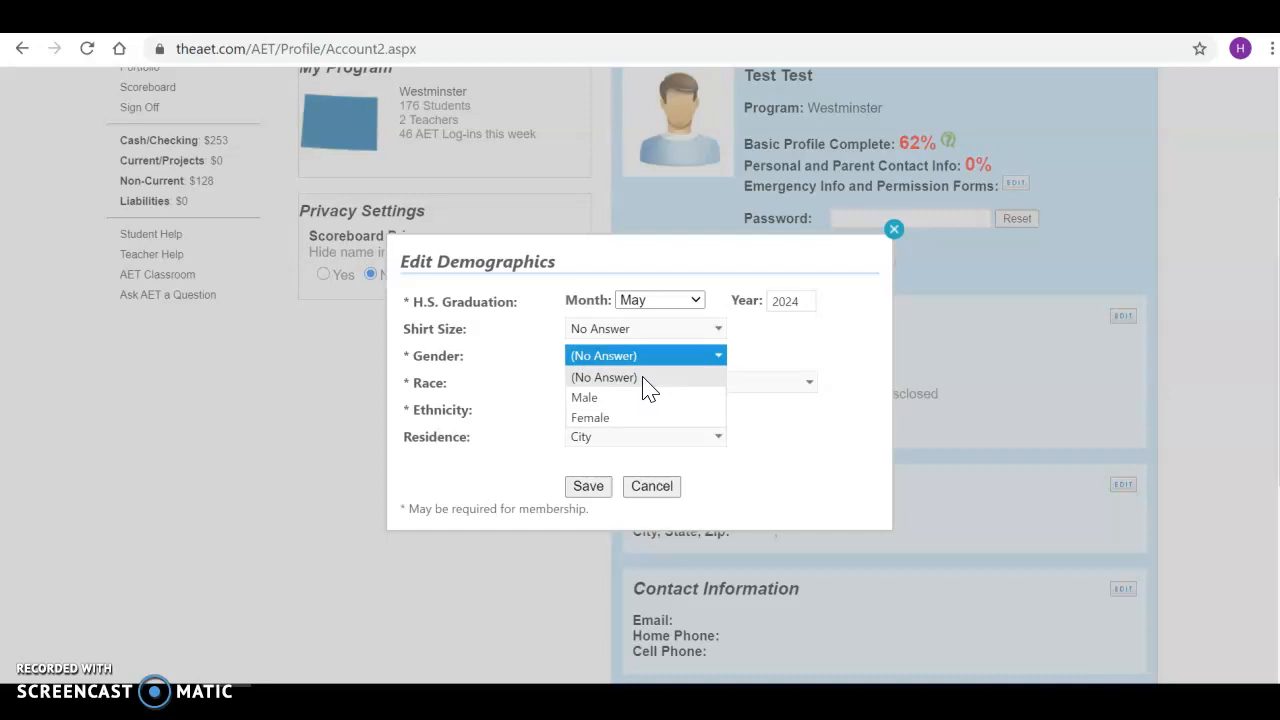
click(643, 378)
click(818, 345)
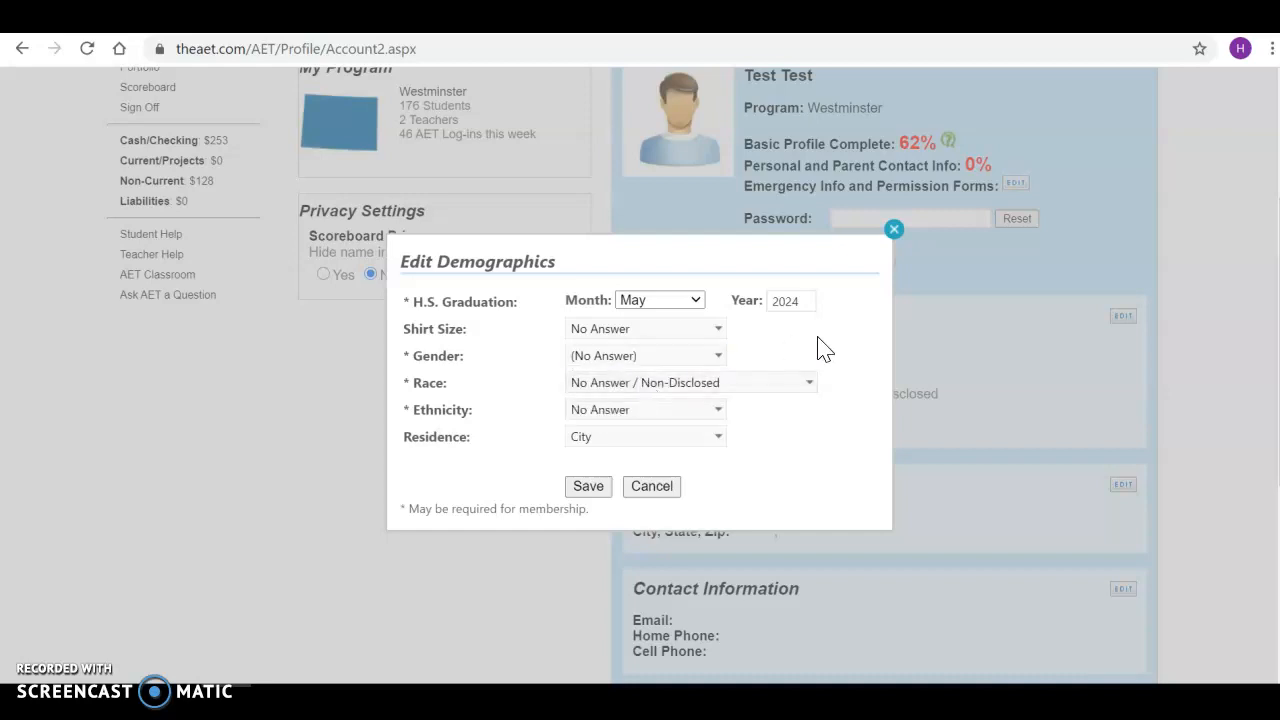
click(785, 385)
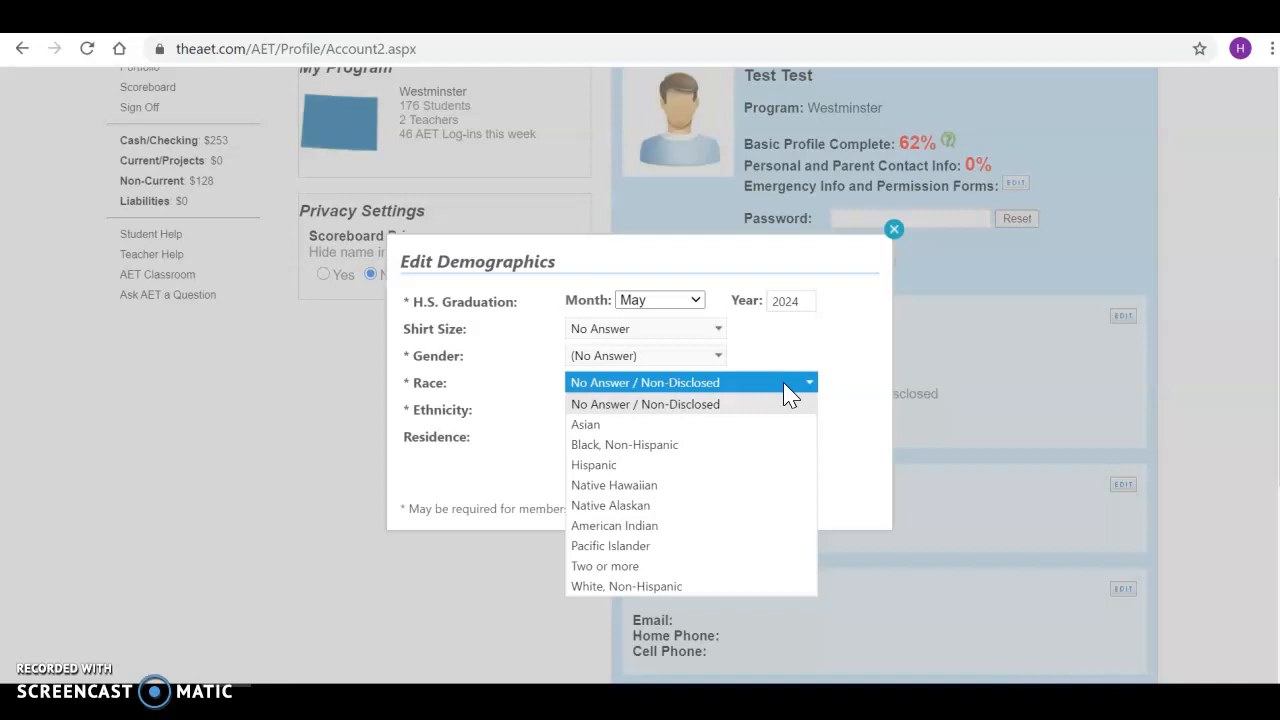
click(712, 418)
click(820, 432)
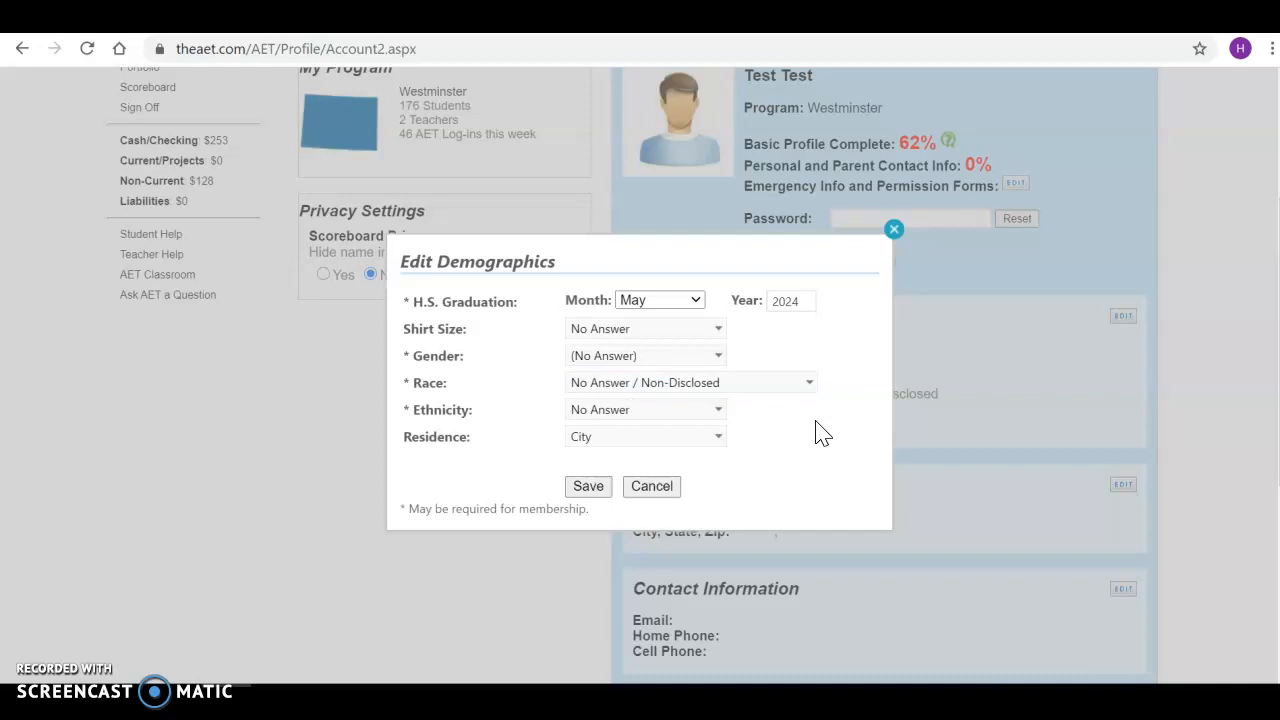
Keep ethnicity as No Answer and residence as City, then save the demographics.
click(727, 419)
click(727, 419)
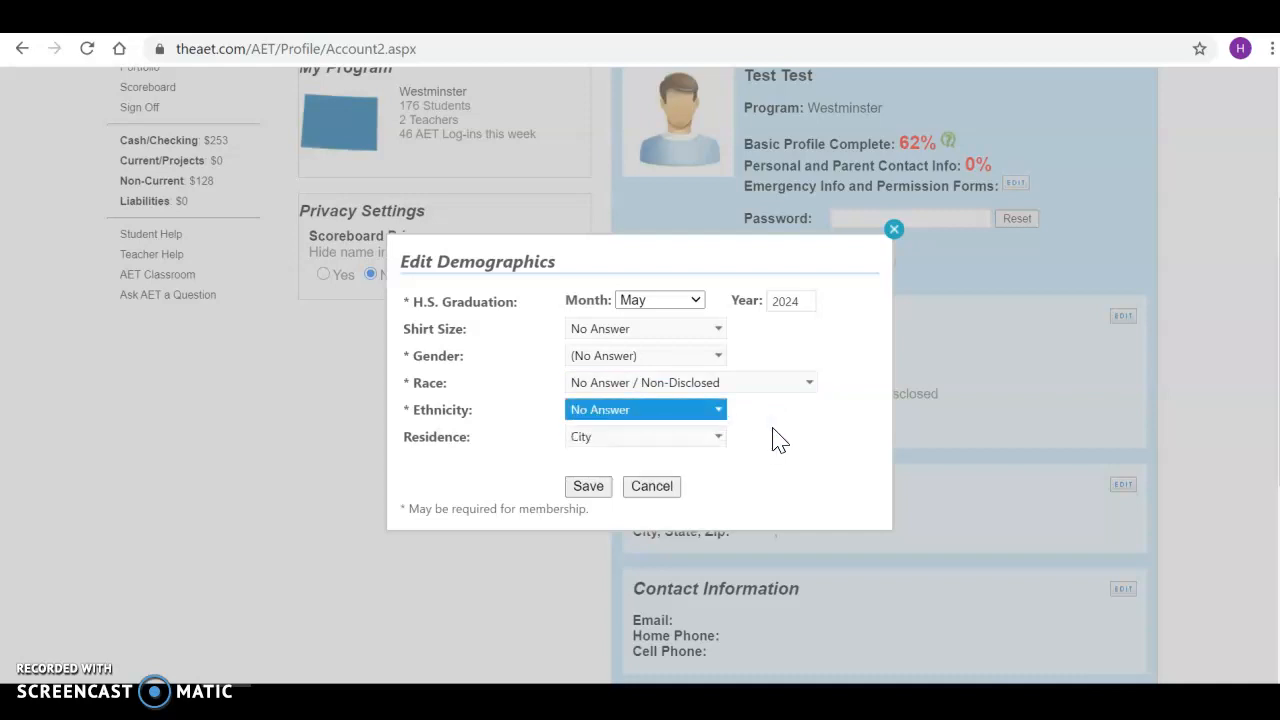
click(724, 444)
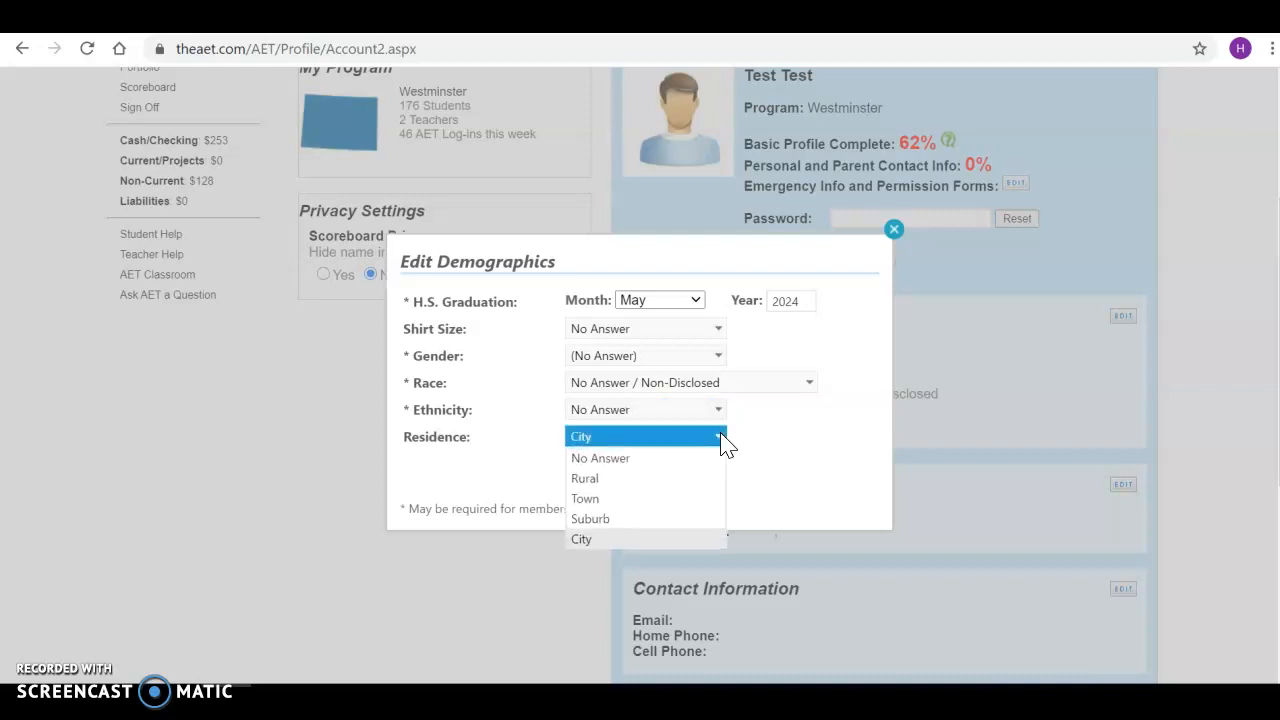
click(628, 540)
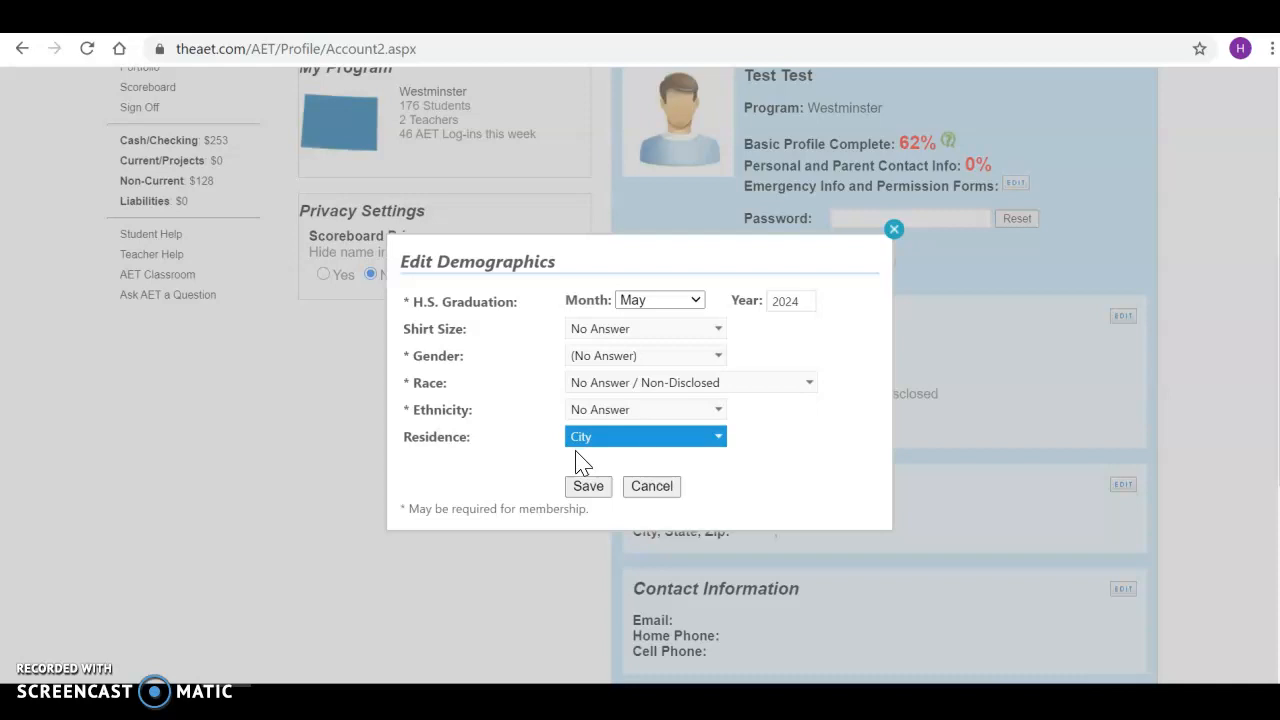
click(588, 488)
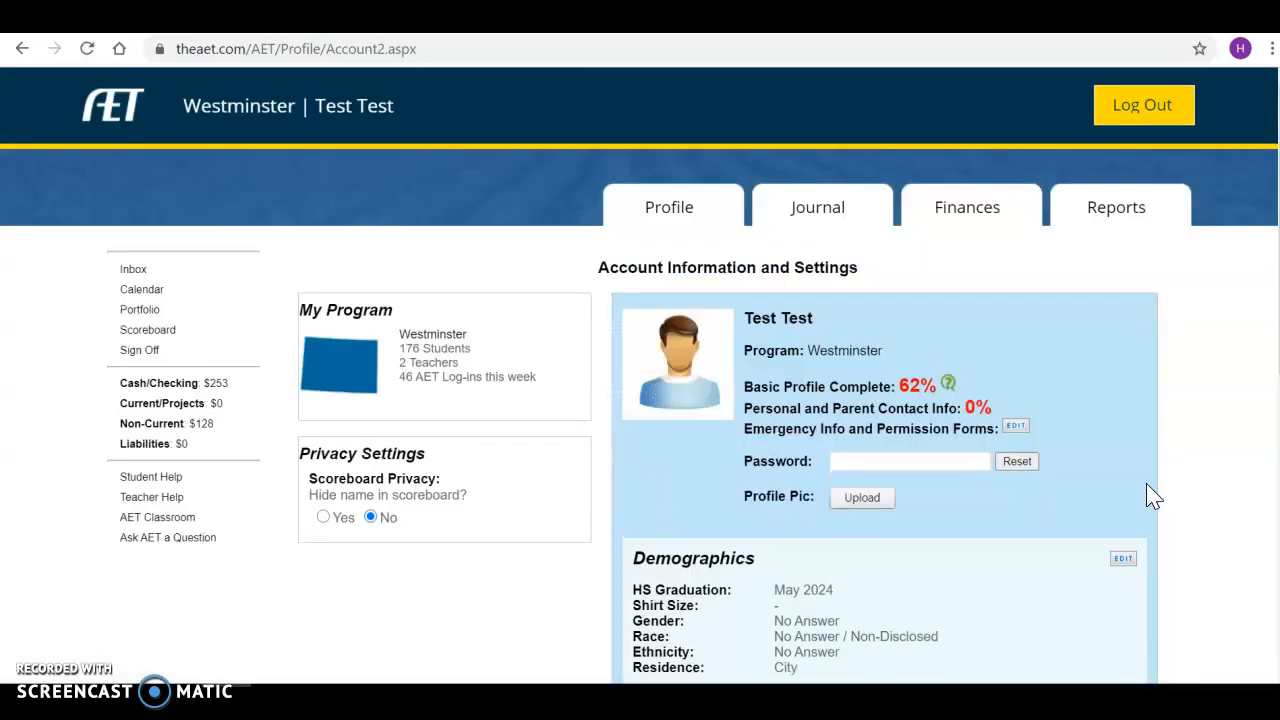
Open the mailing address editor, search for the student's street, then switch to manual entry.
scroll(1153, 497, down, 3)
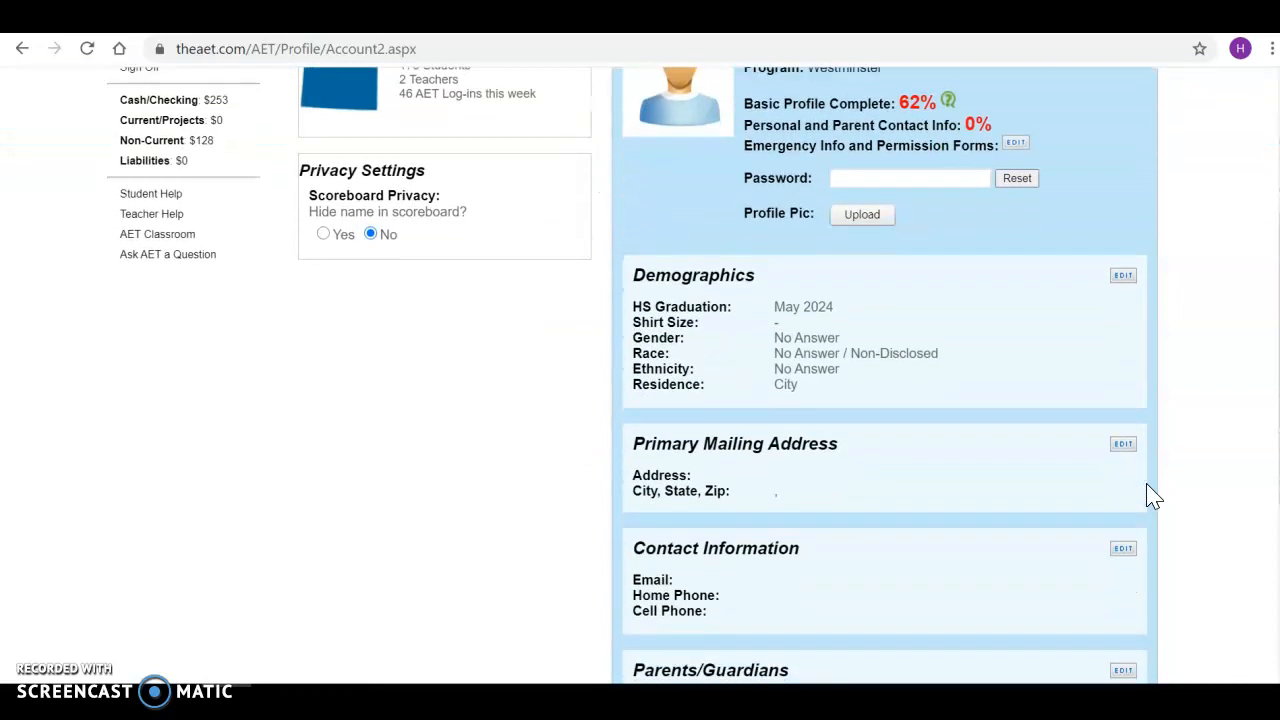
scroll(1153, 497, down, 1)
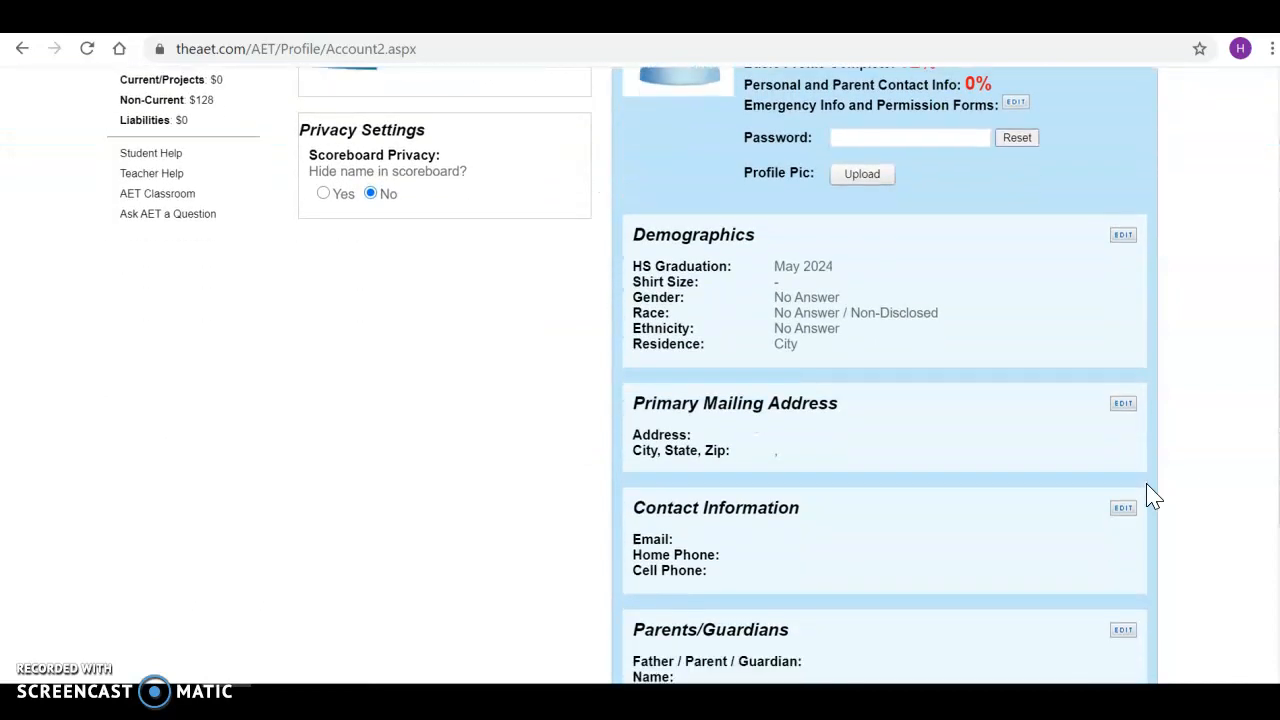
click(1122, 405)
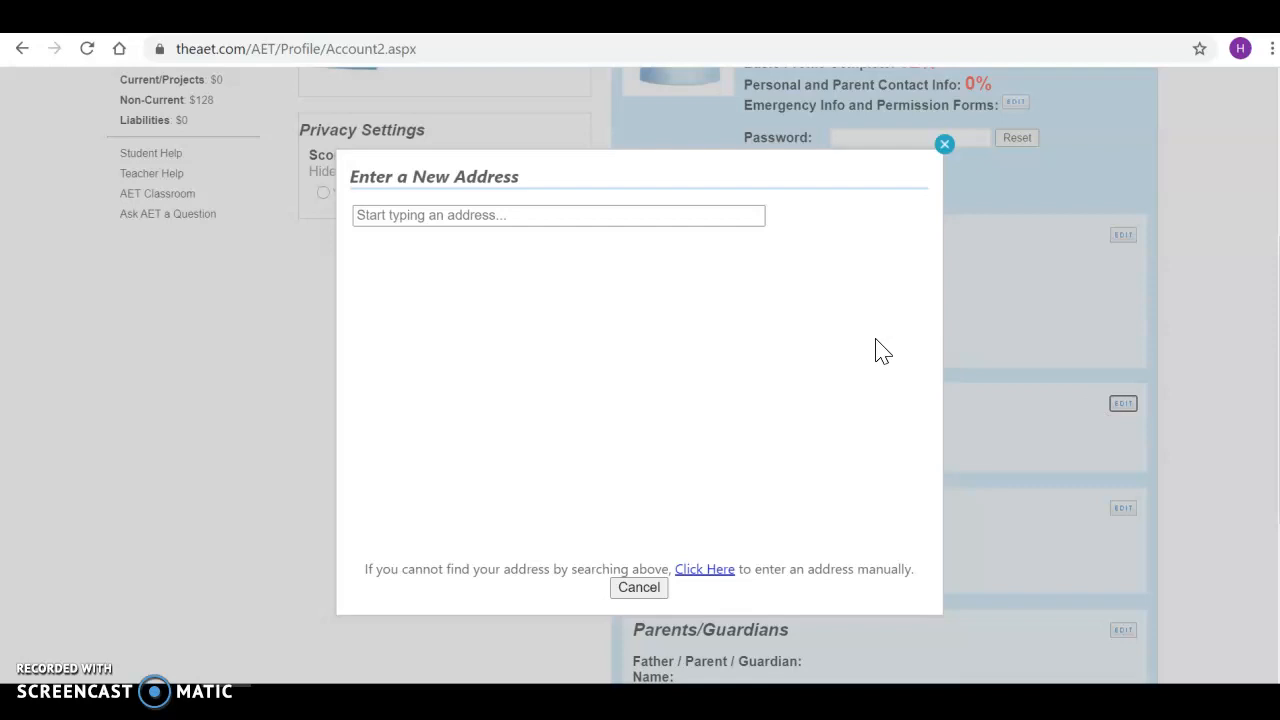
click(643, 225)
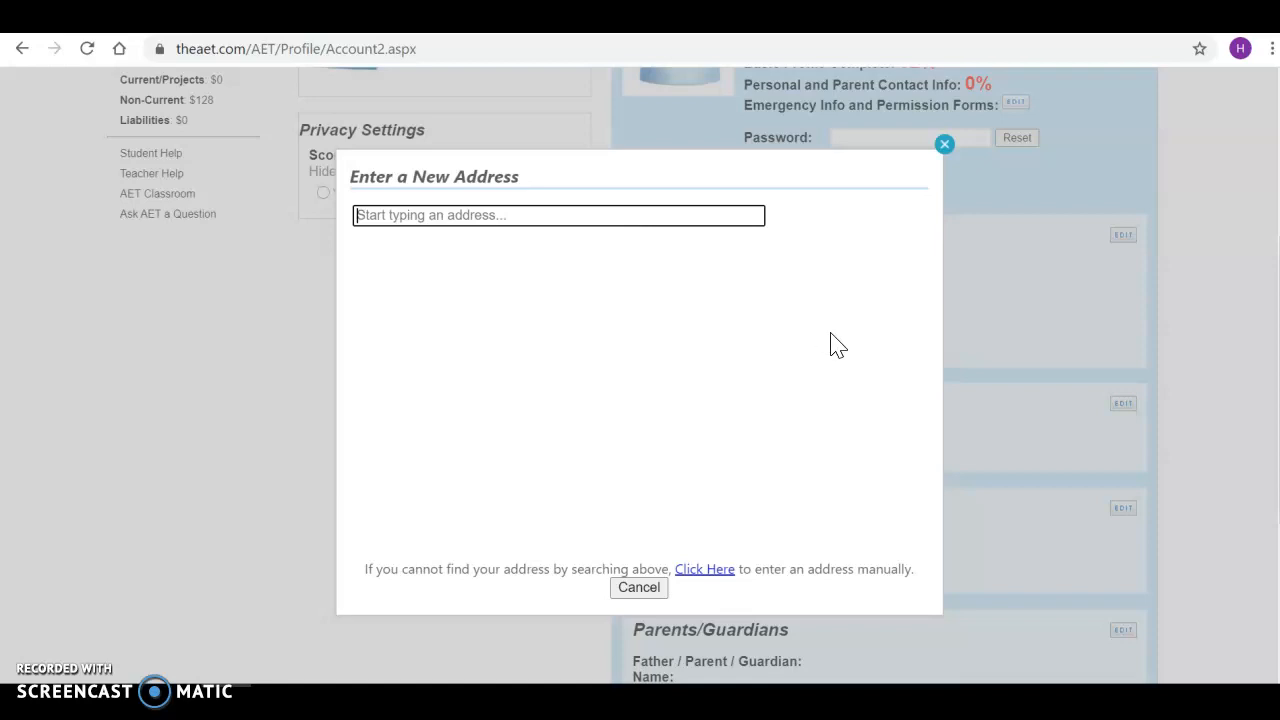
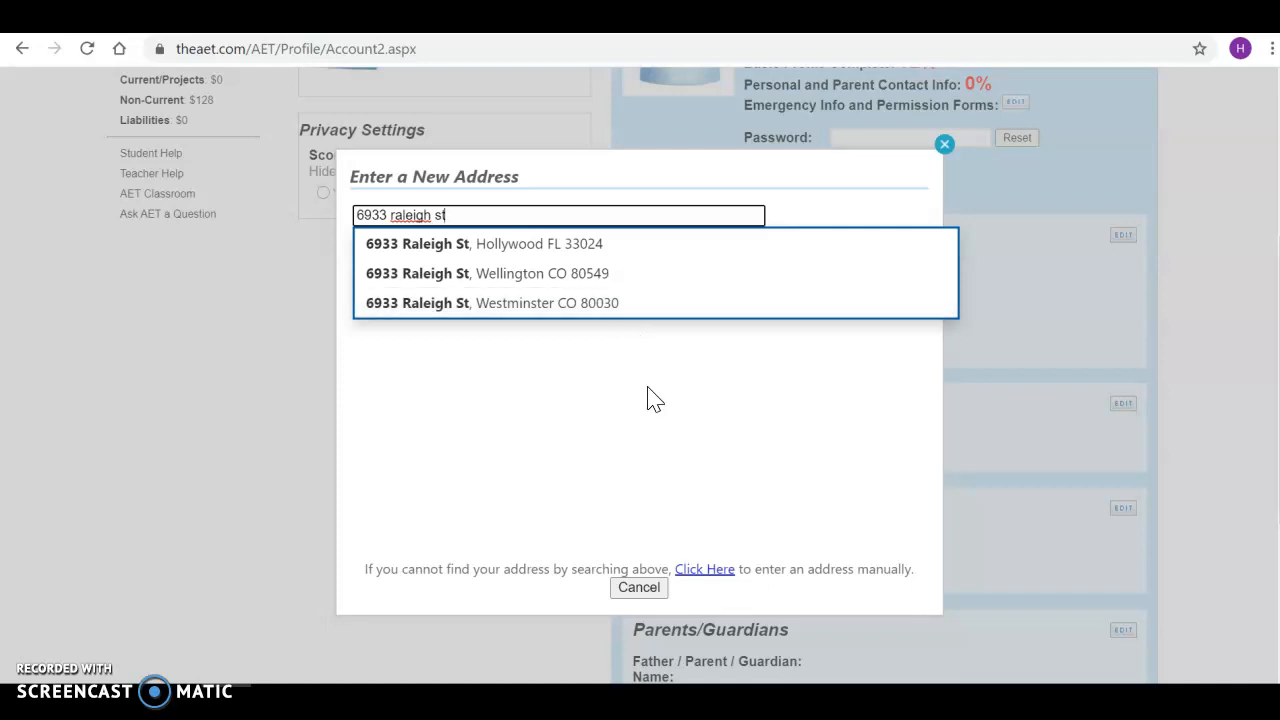
click(713, 569)
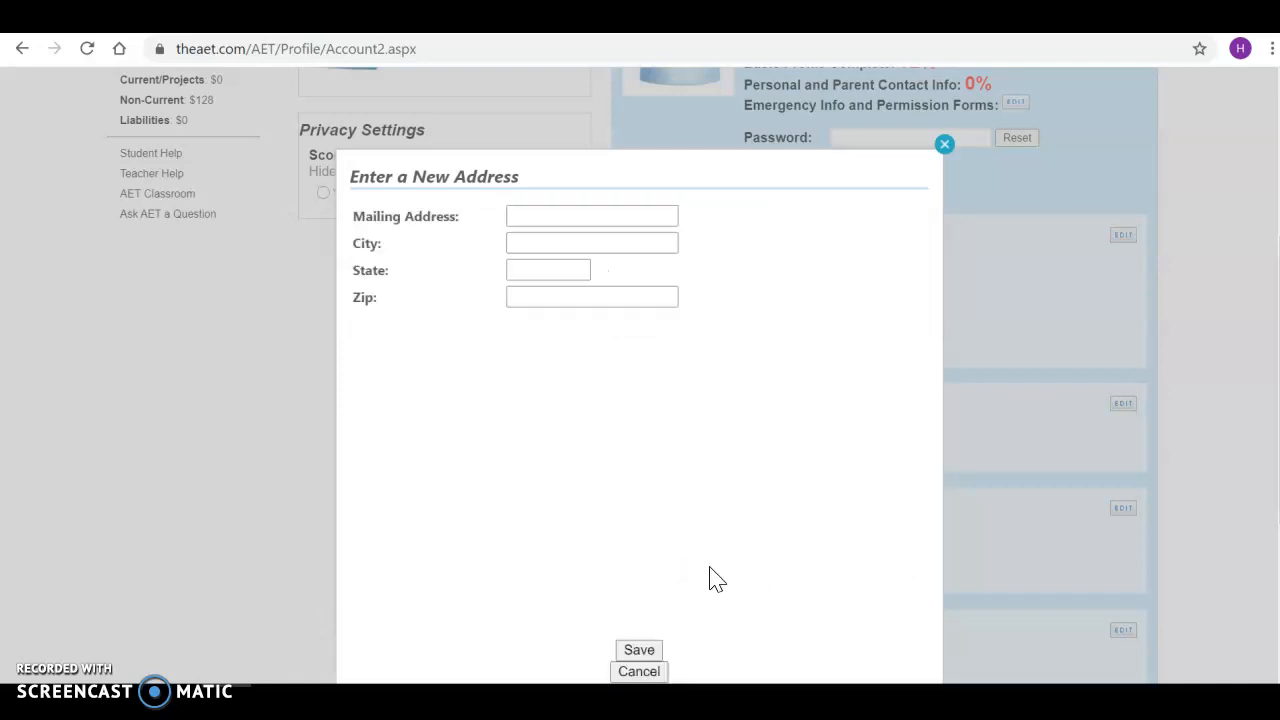
Enter the student's street, city, state and zip code manually and save the address.
click(589, 206)
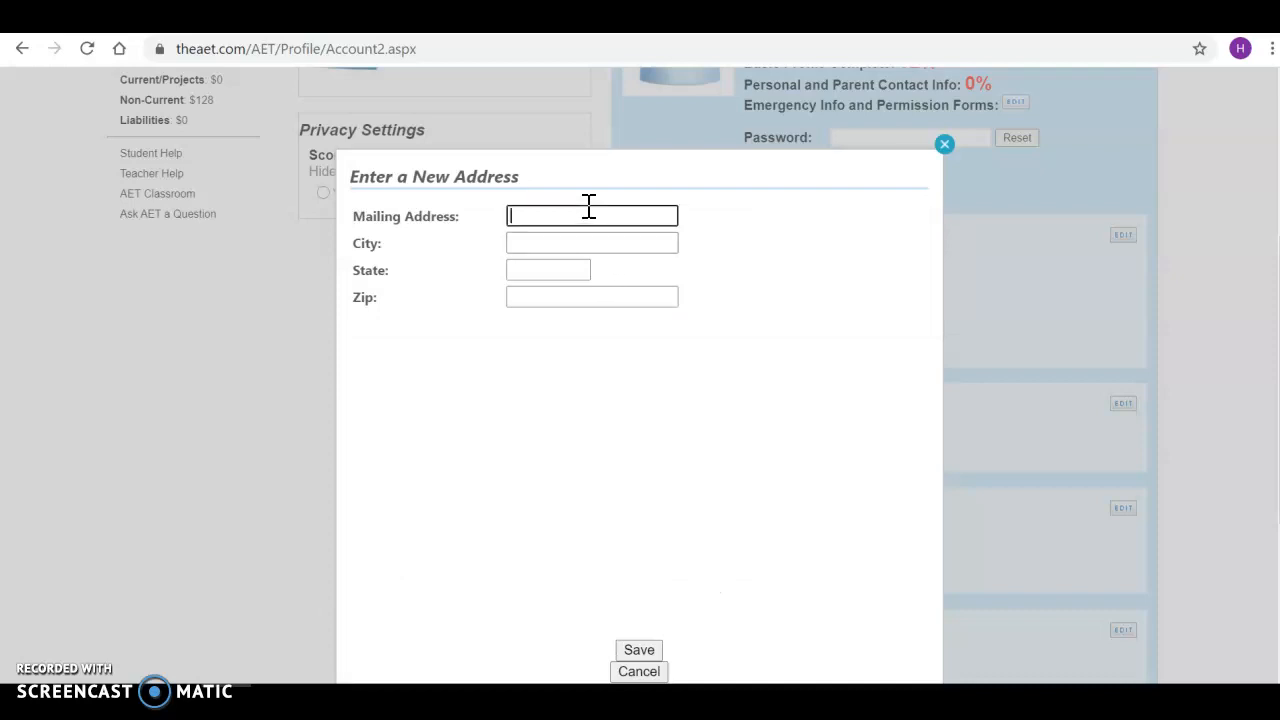
key(Tab)
text(Westminster)
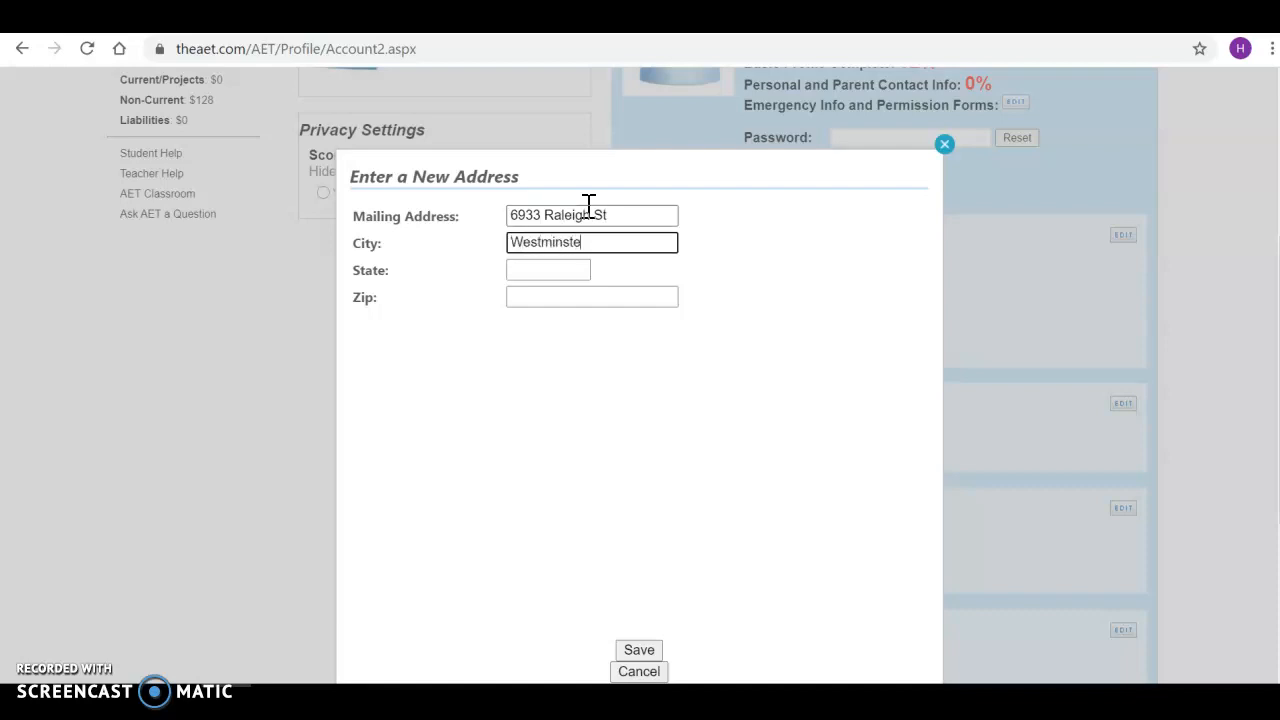
key(Tab)
text(CO)
key(Tab)
text(8002)
text(0)
key(BackSpace)
key(BackSpace)
text(30)
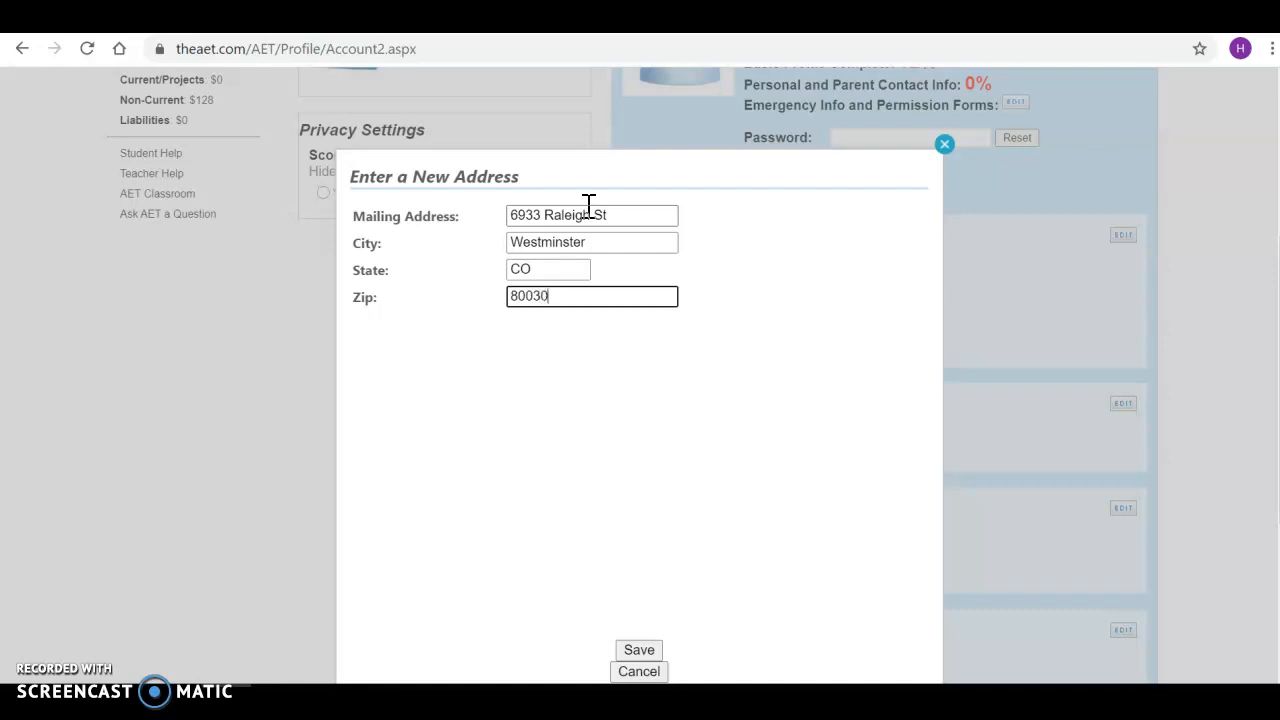
click(641, 653)
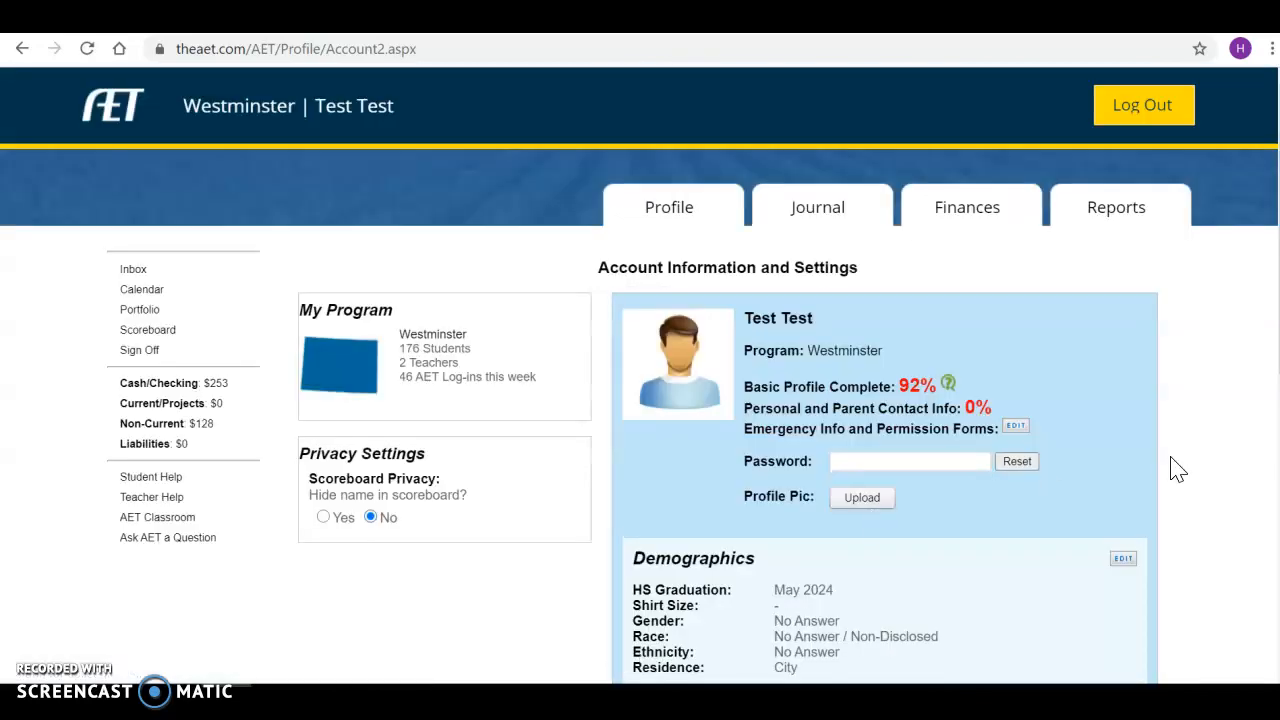
scroll(1178, 470, down, 5)
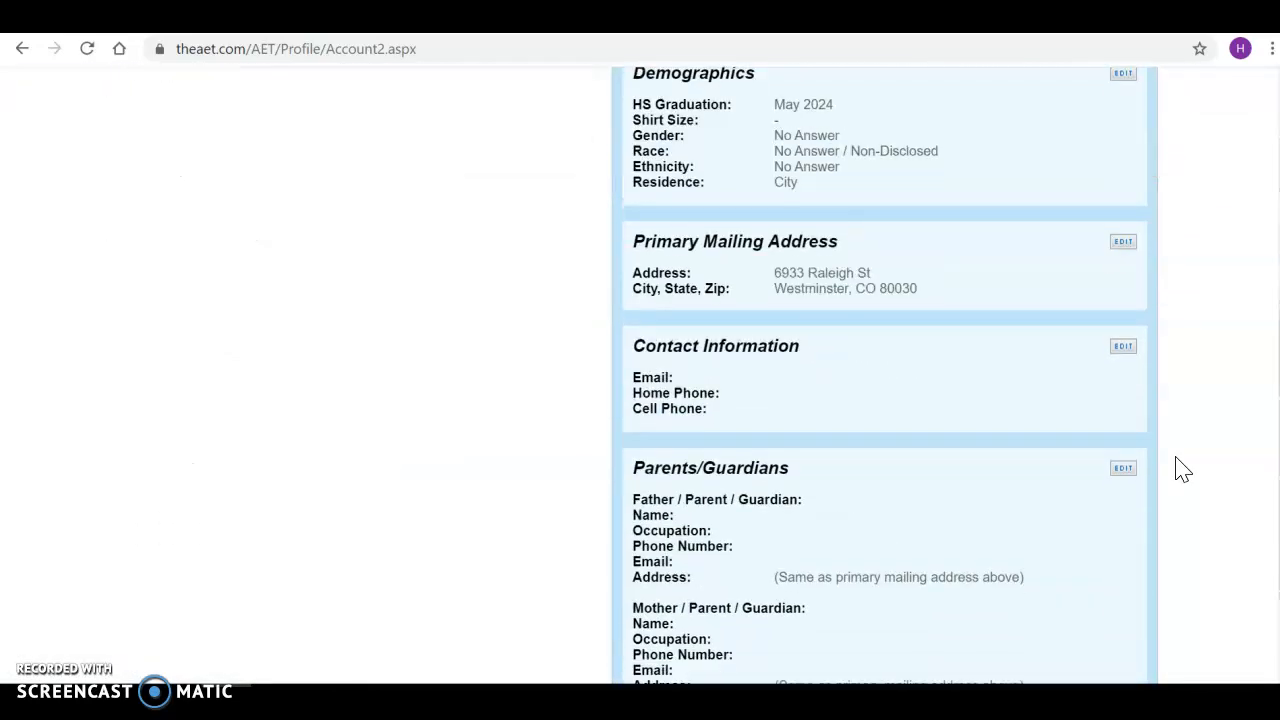
scroll(1178, 468, down, 2)
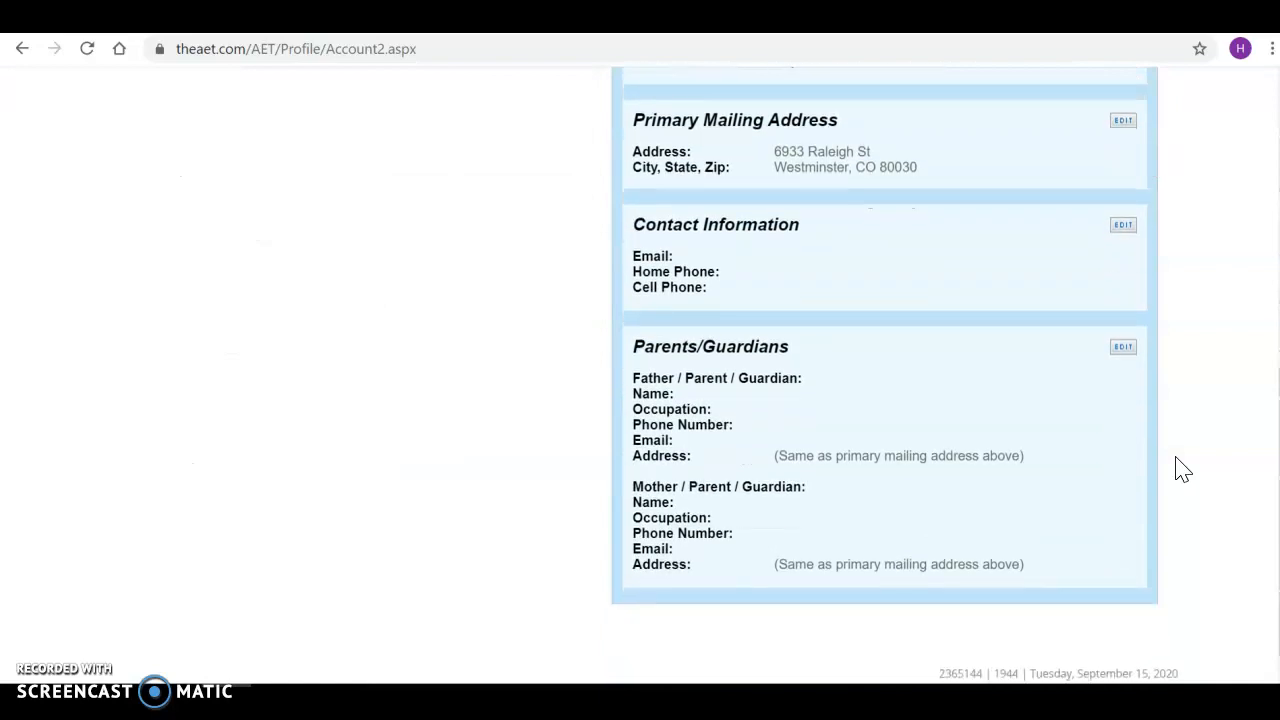
Open the Contact Information editor and enter the student's e-mail address.
click(1127, 121)
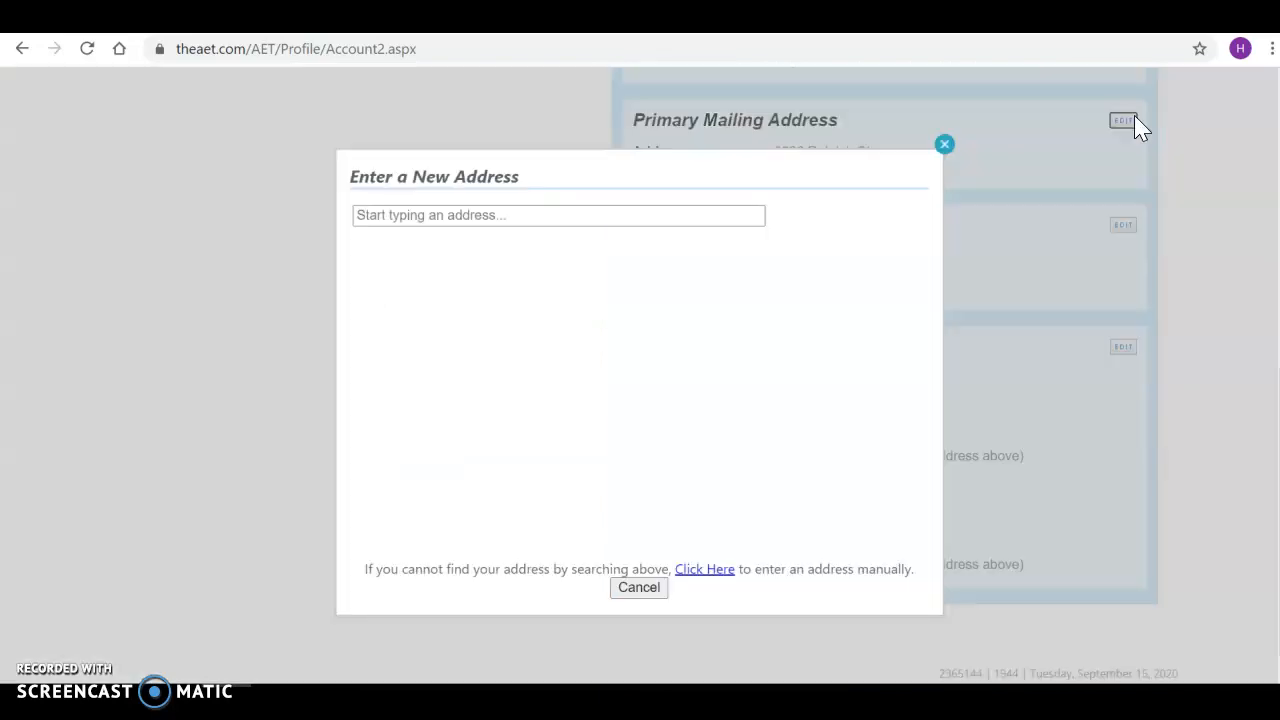
click(944, 146)
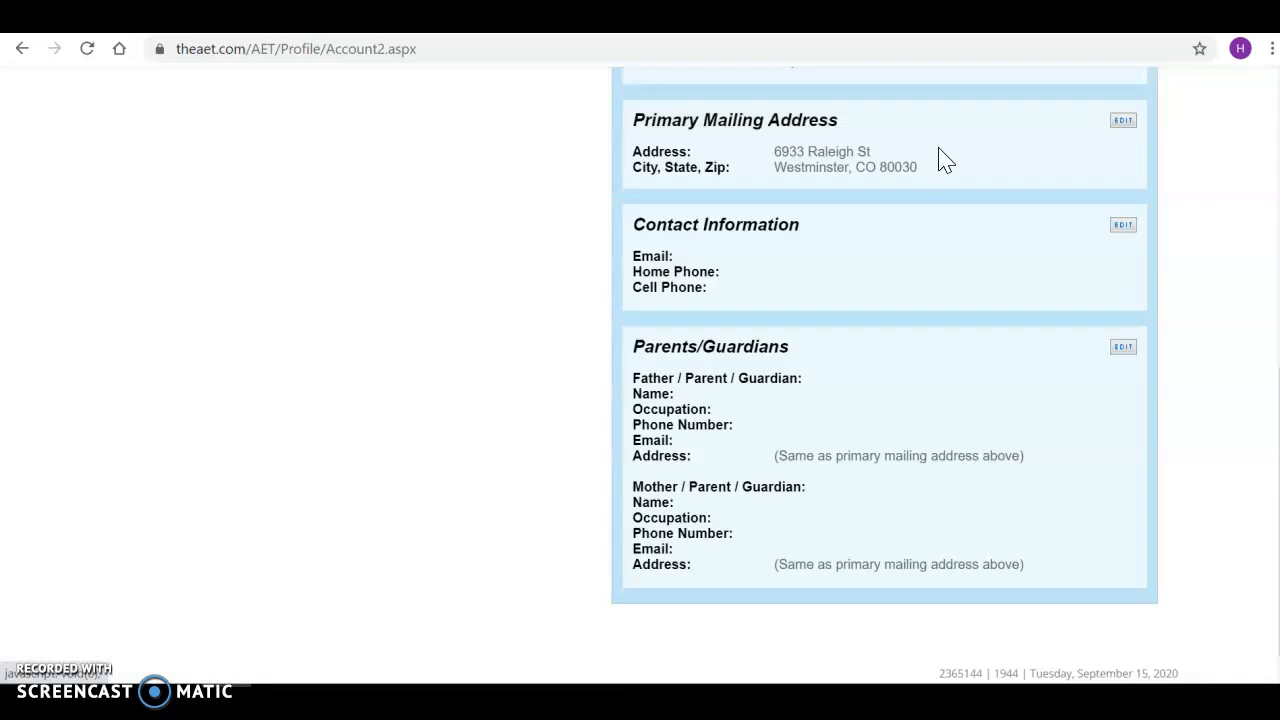
click(1116, 227)
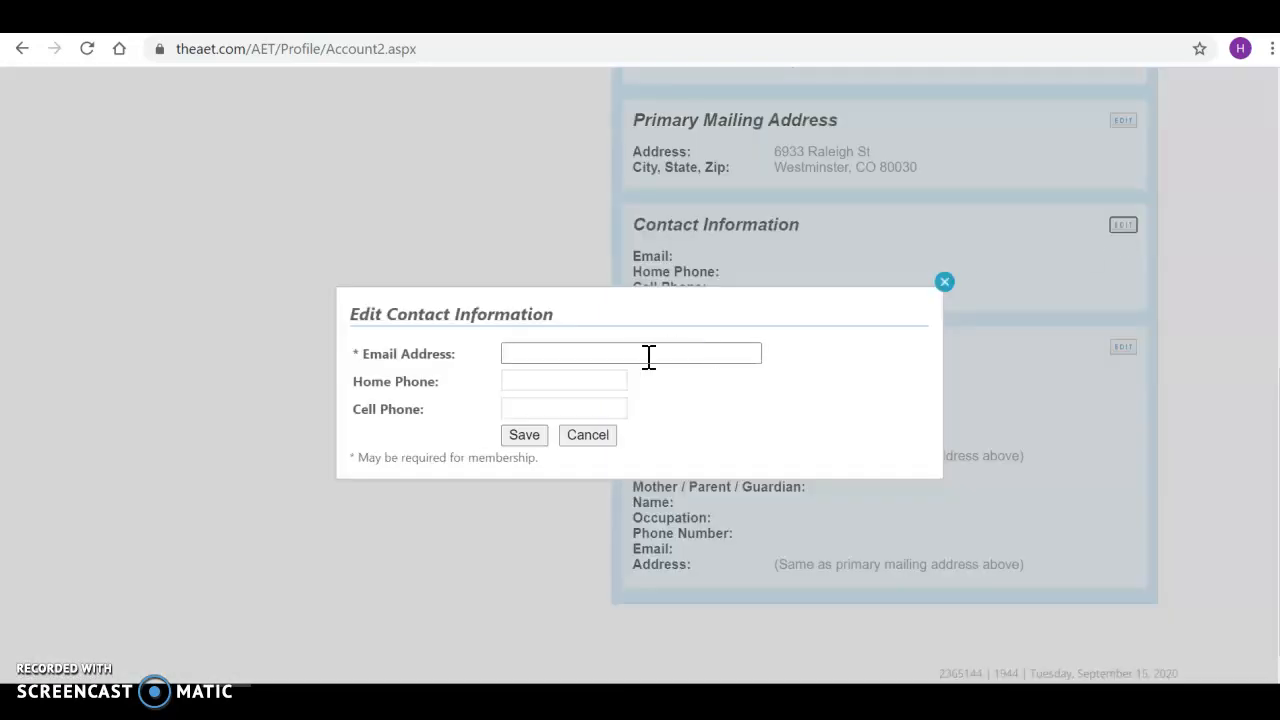
click(631, 354)
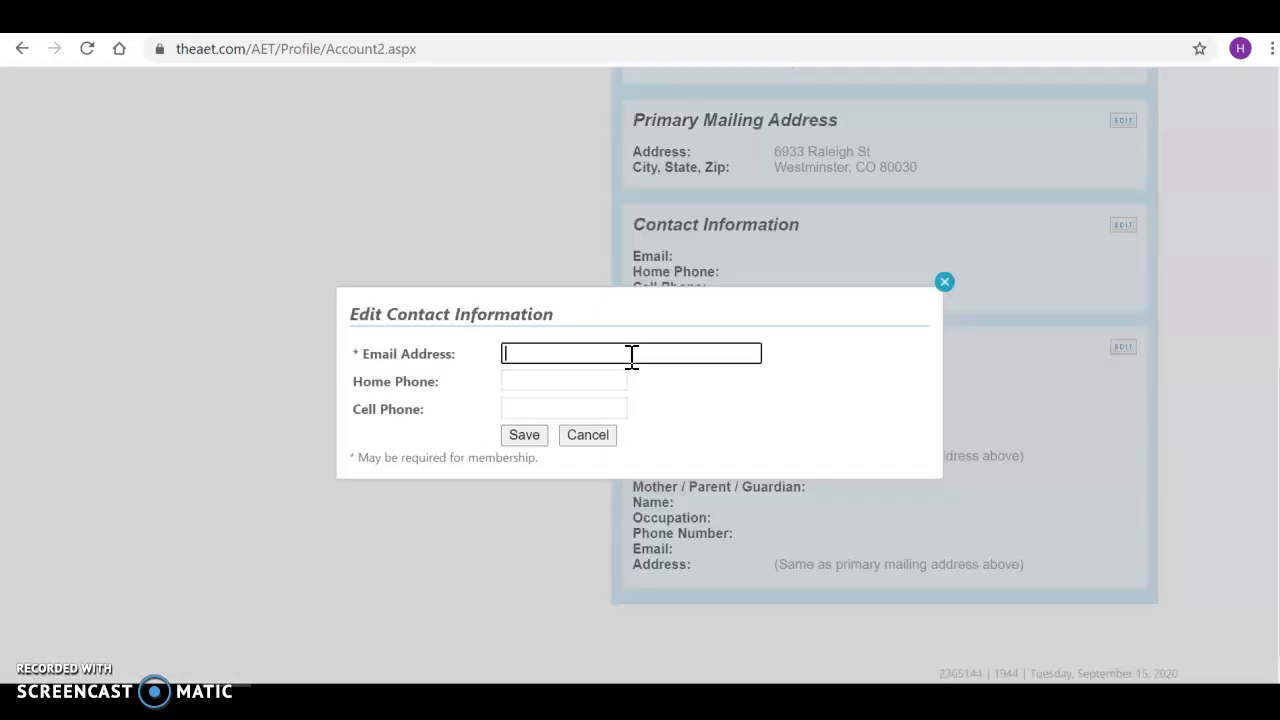
click(771, 421)
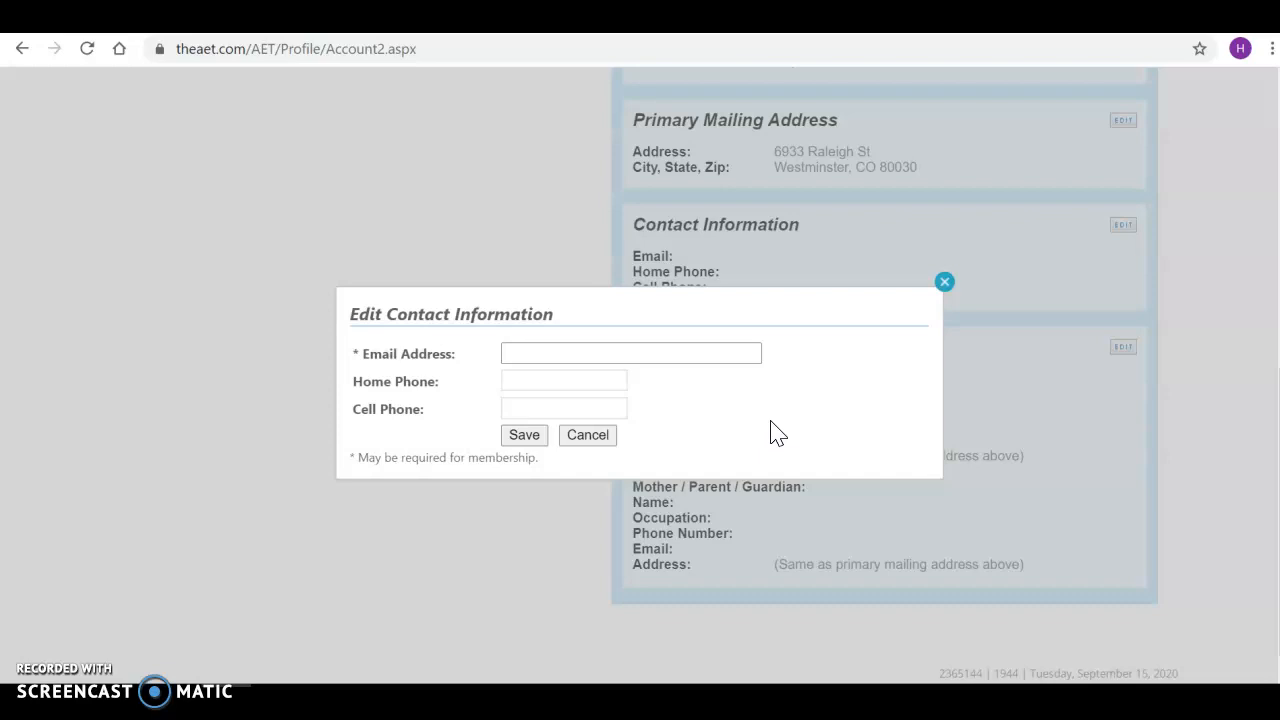
click(700, 360)
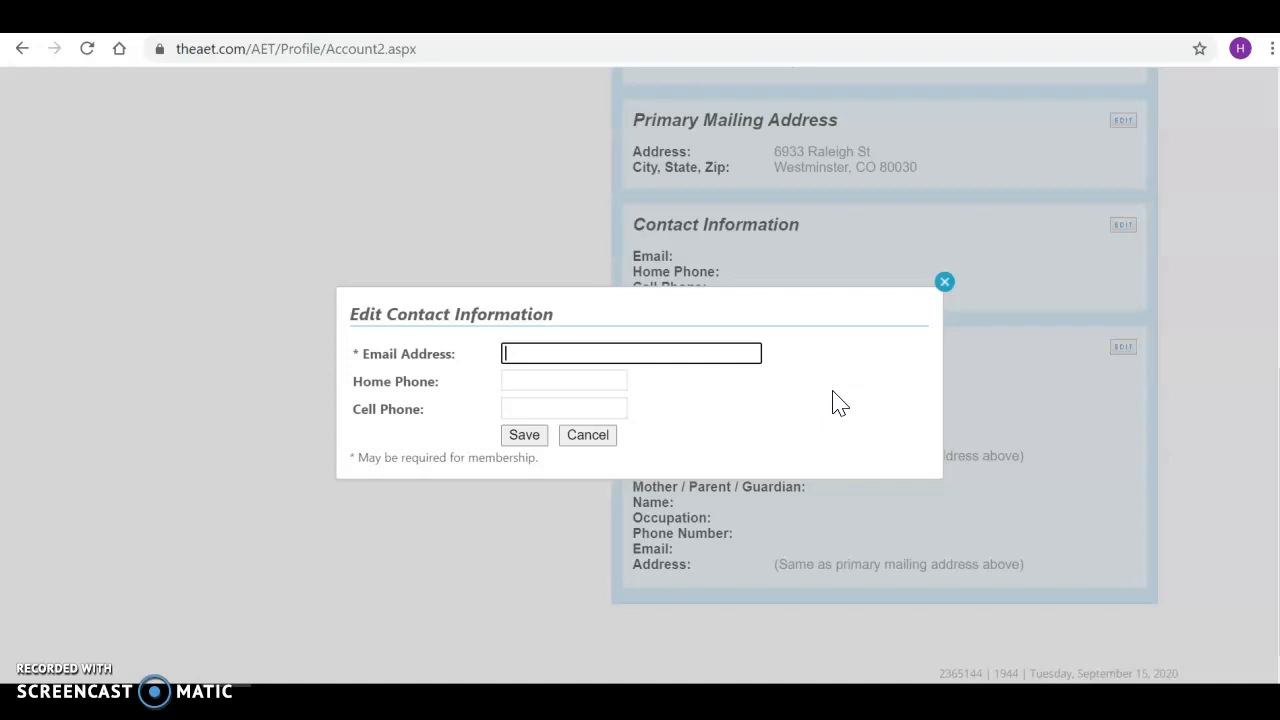
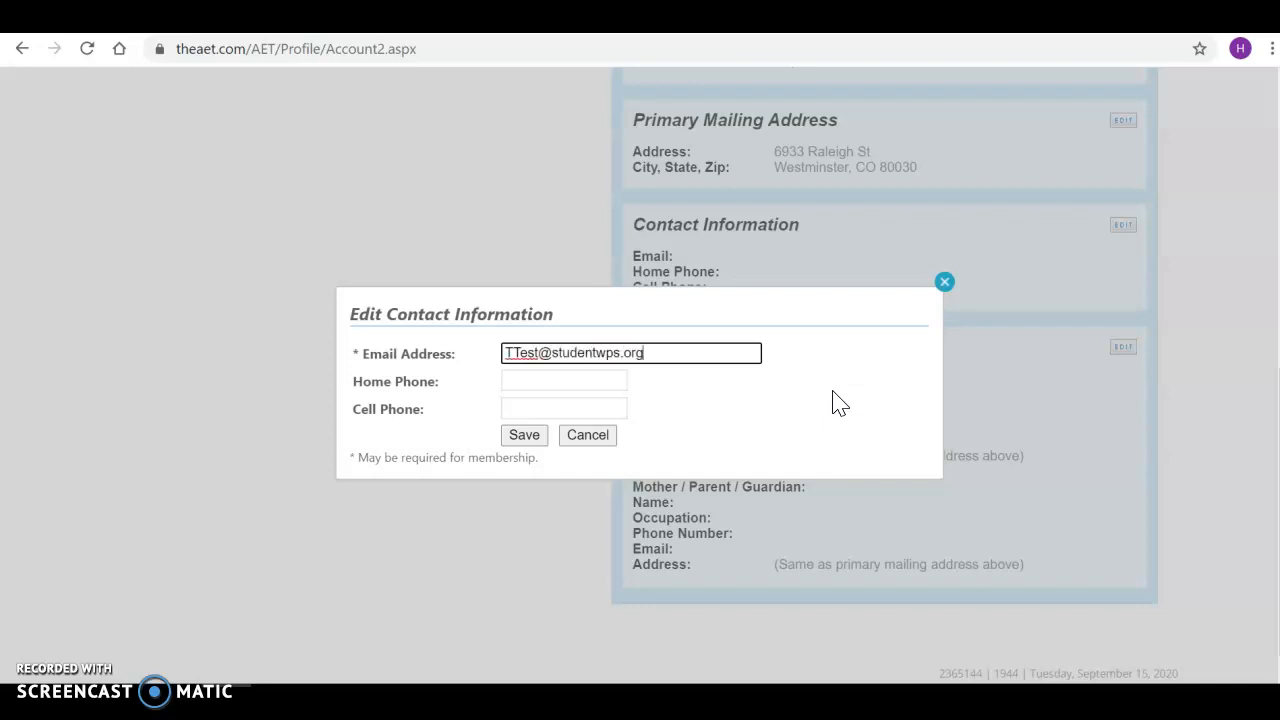
key(Tab)
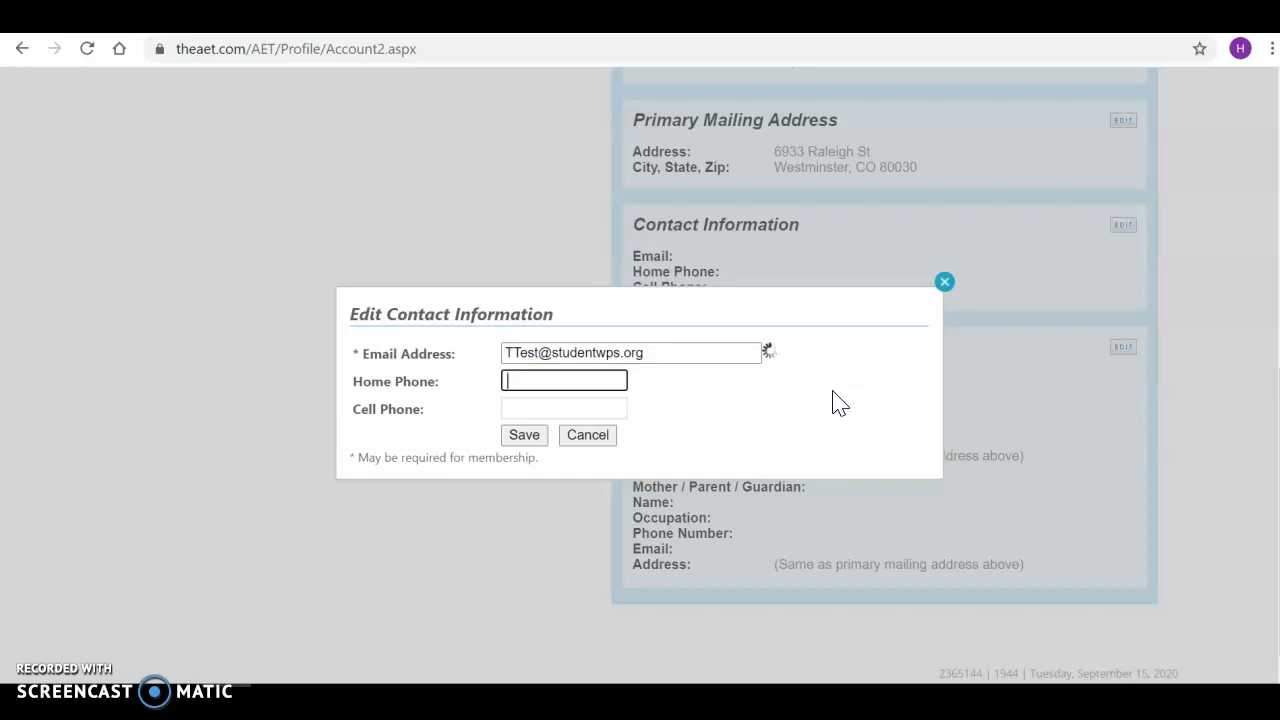
key(Tab)
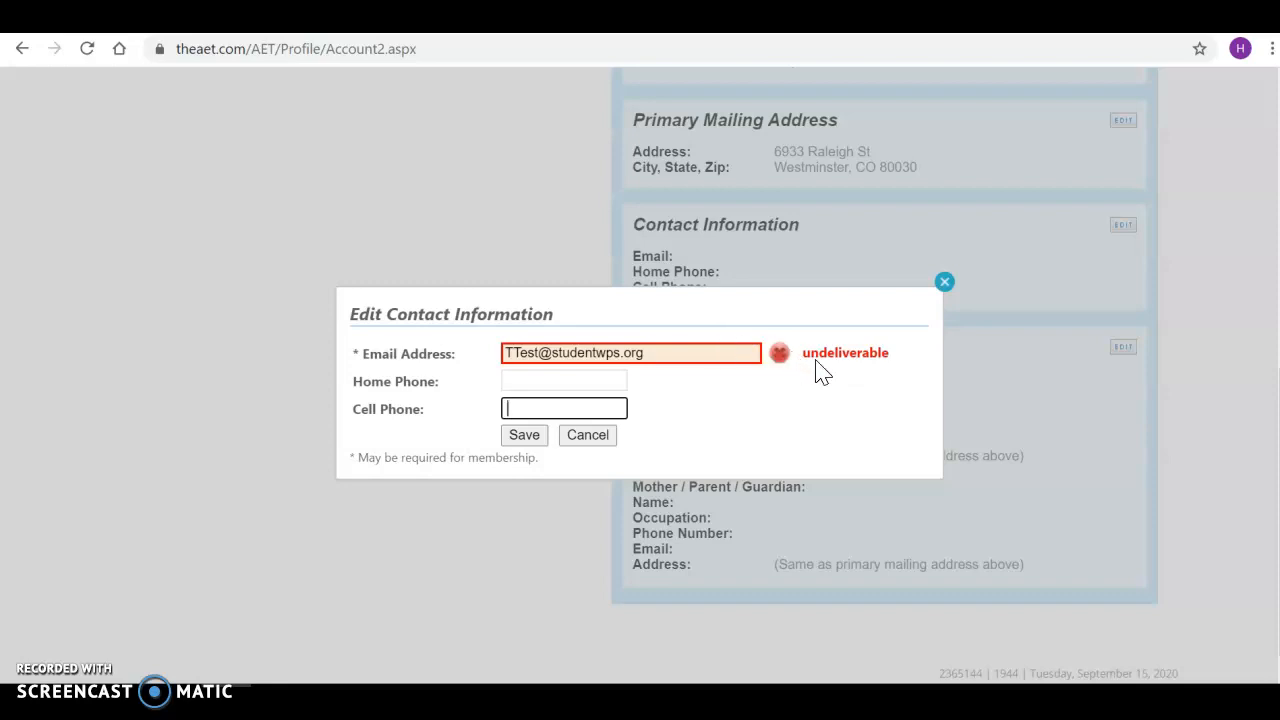
Replace the contact e-mail with a different address, then correct its domain.
triple_click(680, 352)
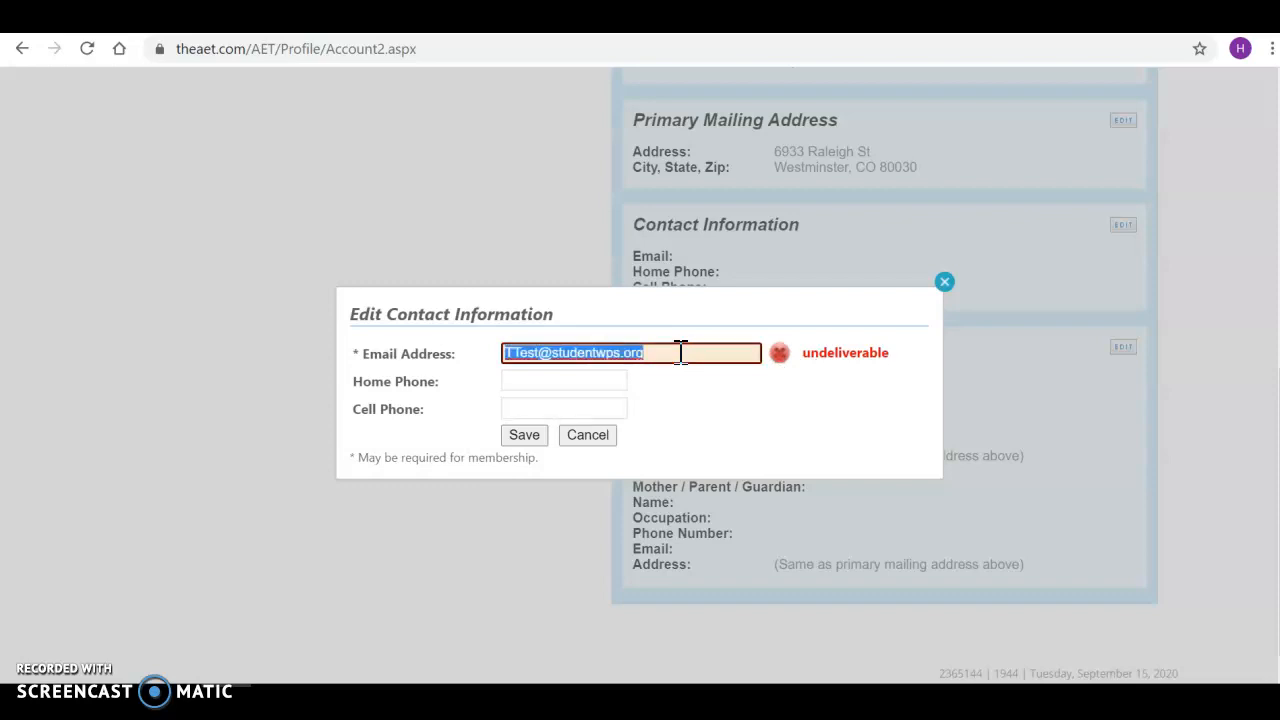
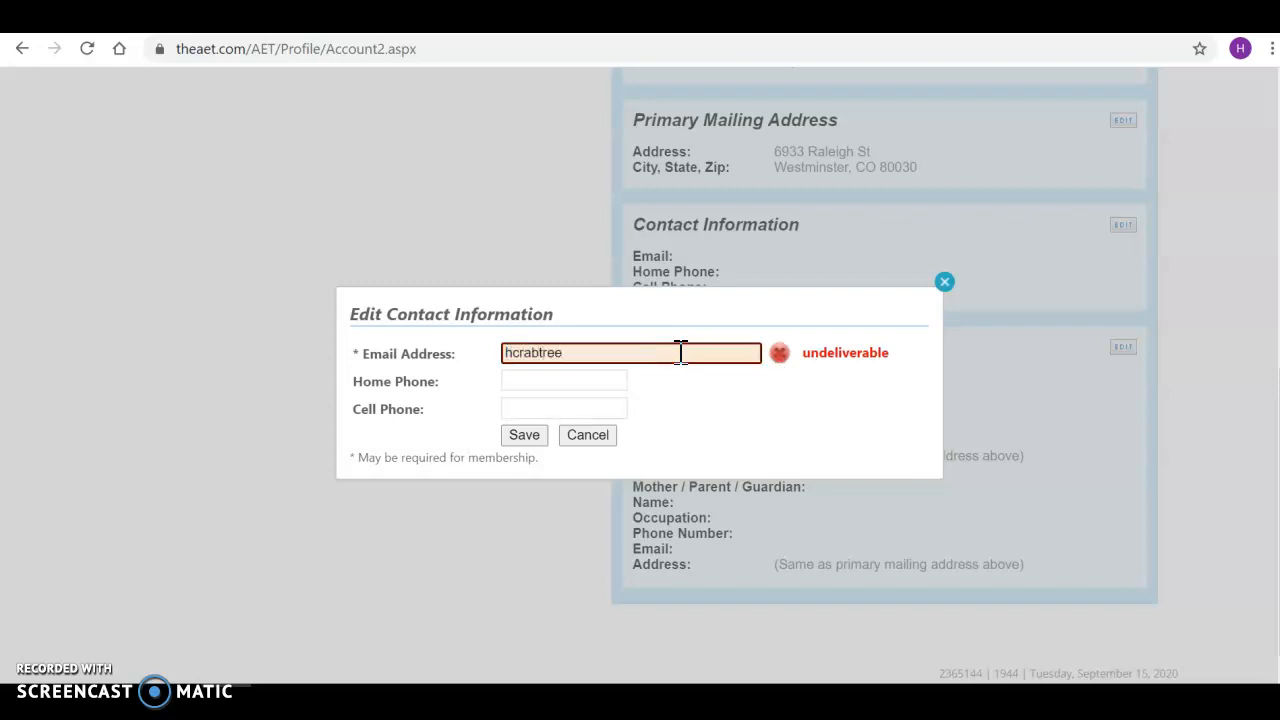
key(Tab)
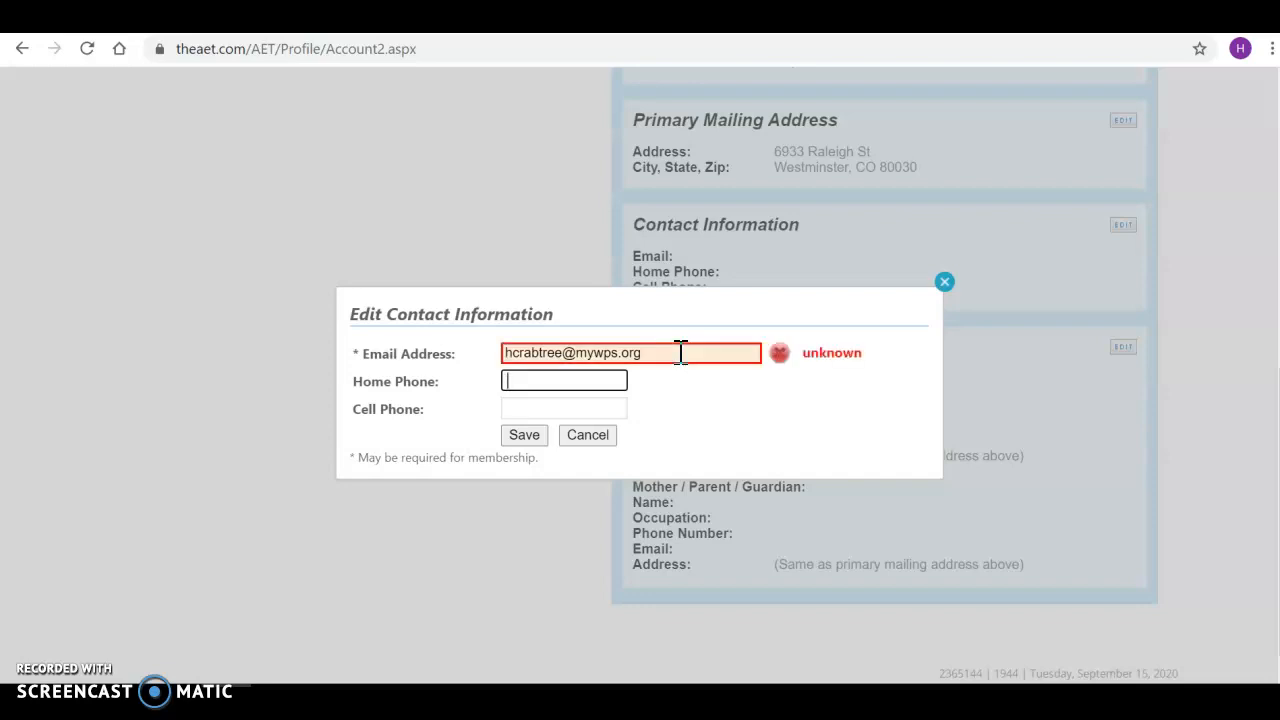
click(680, 352)
key(BackSpace)
key(BackSpace)
key(BackSpace)
key(BackSpace)
key(BackSpace)
key(BackSpace)
key(BackSpace)
key(BackSpace)
key(BackSpace)
text(we)
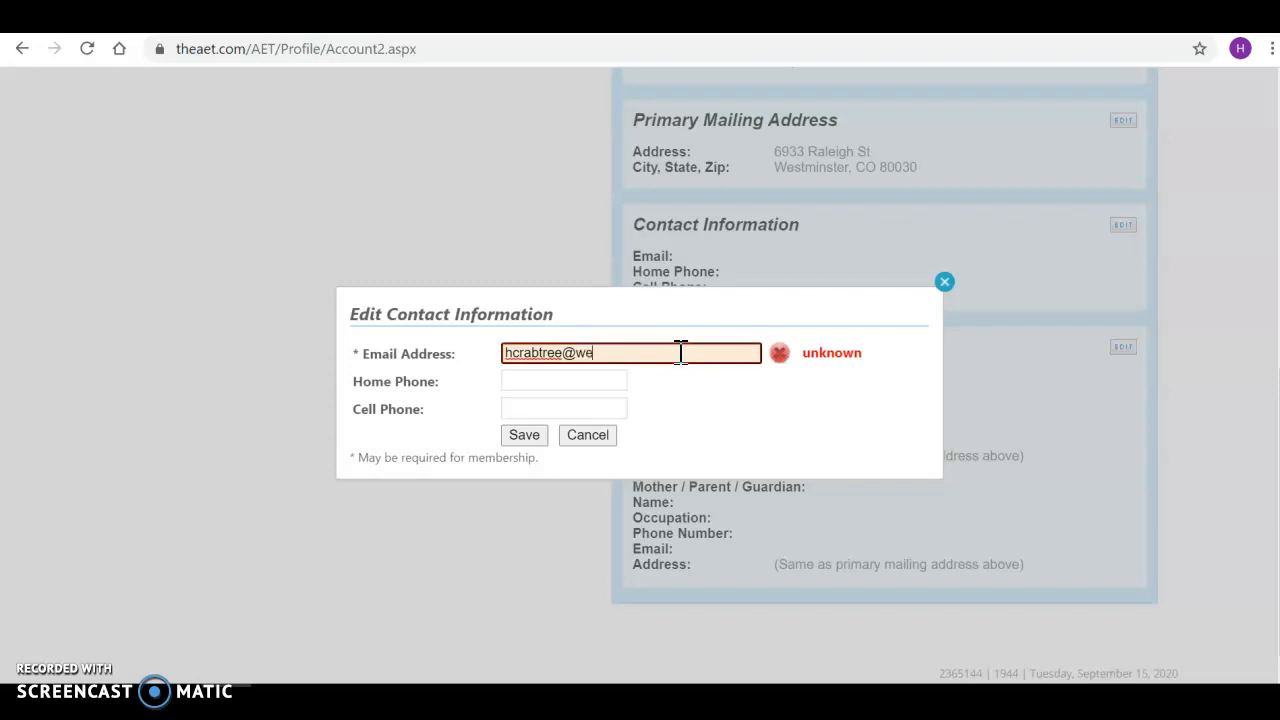
text(stminsterpublicschools.org)
key(Tab)
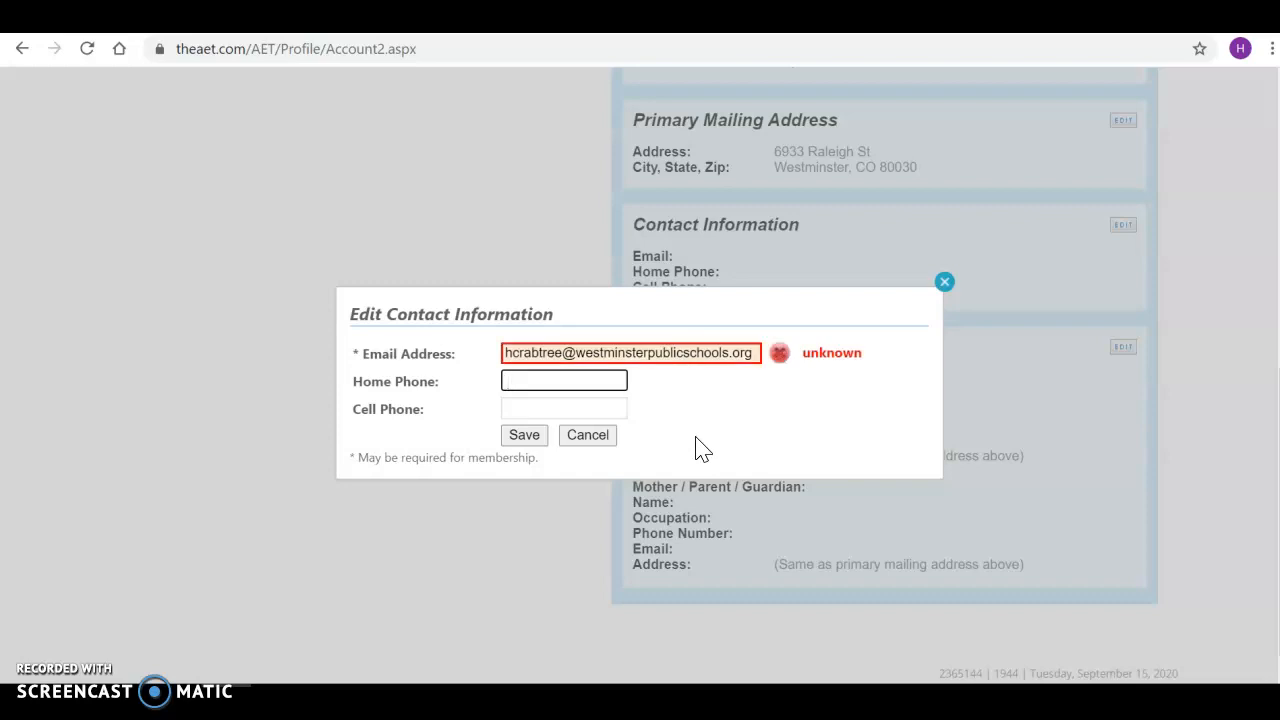
Clear the e-mail field, enter the student's school e-mail ending .org, and try saving.
triple_click(677, 356)
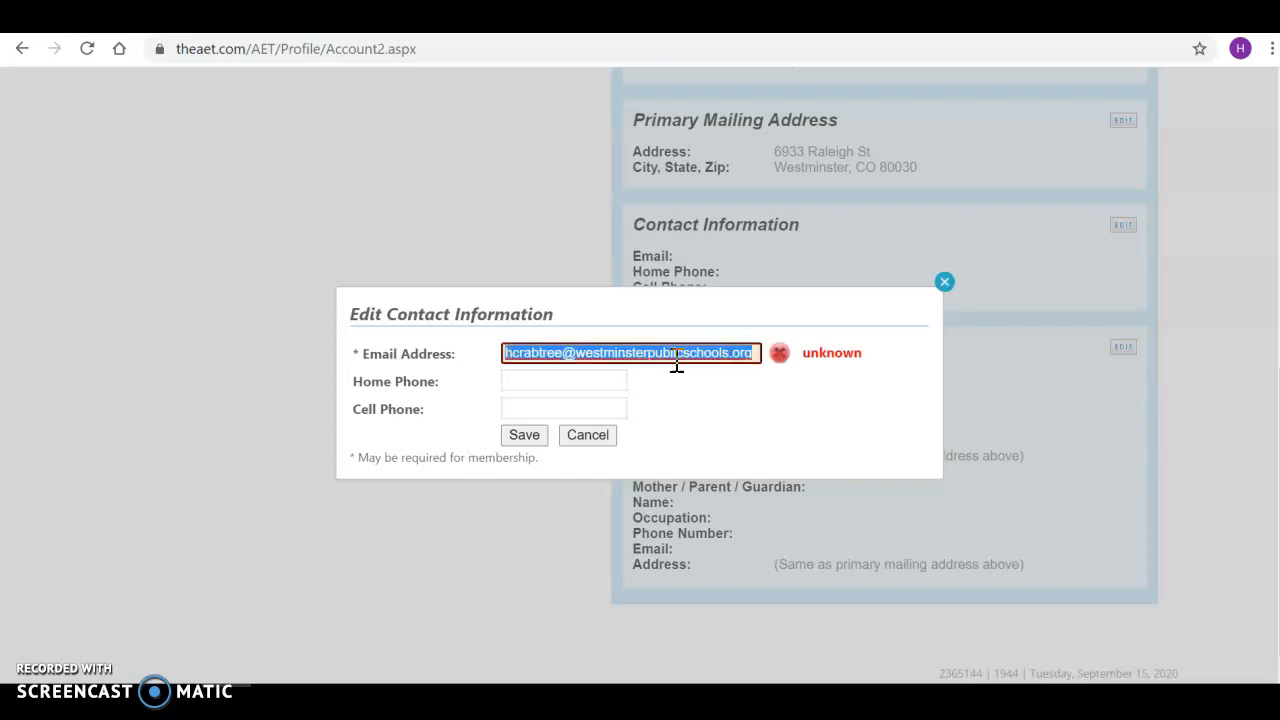
key(BackSpace)
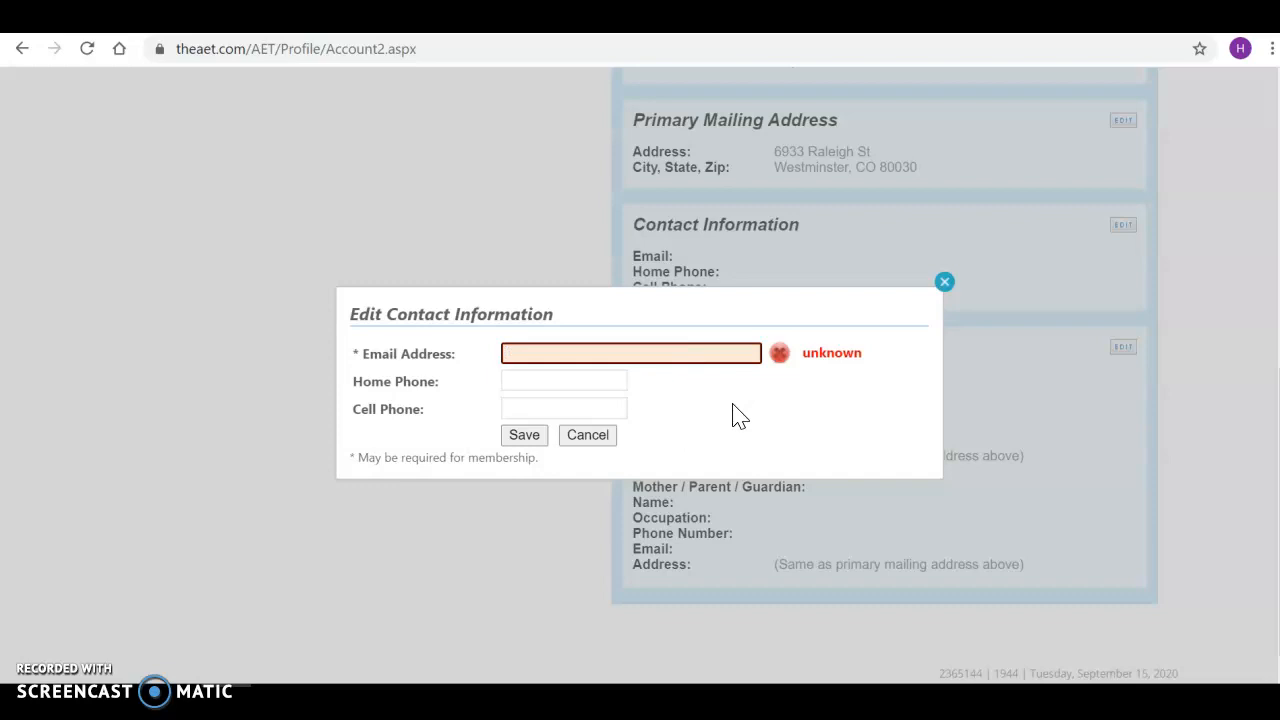
key(Tab)
key(Tab)
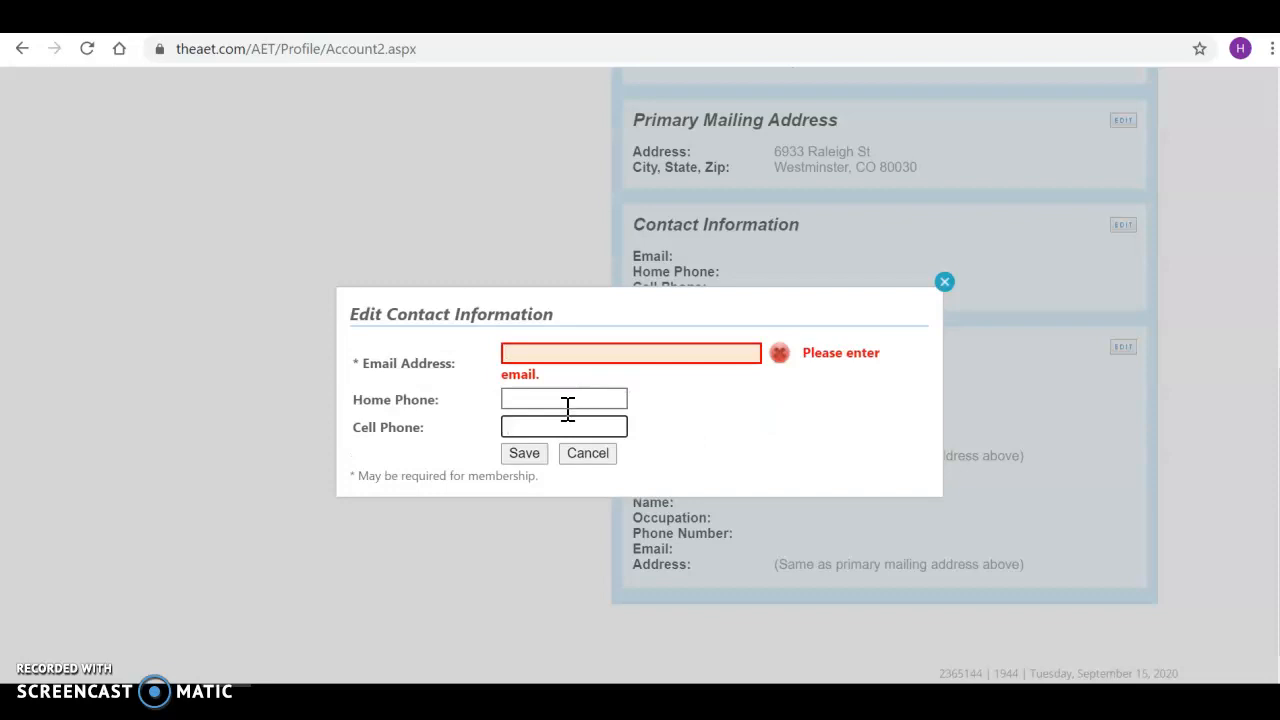
click(546, 346)
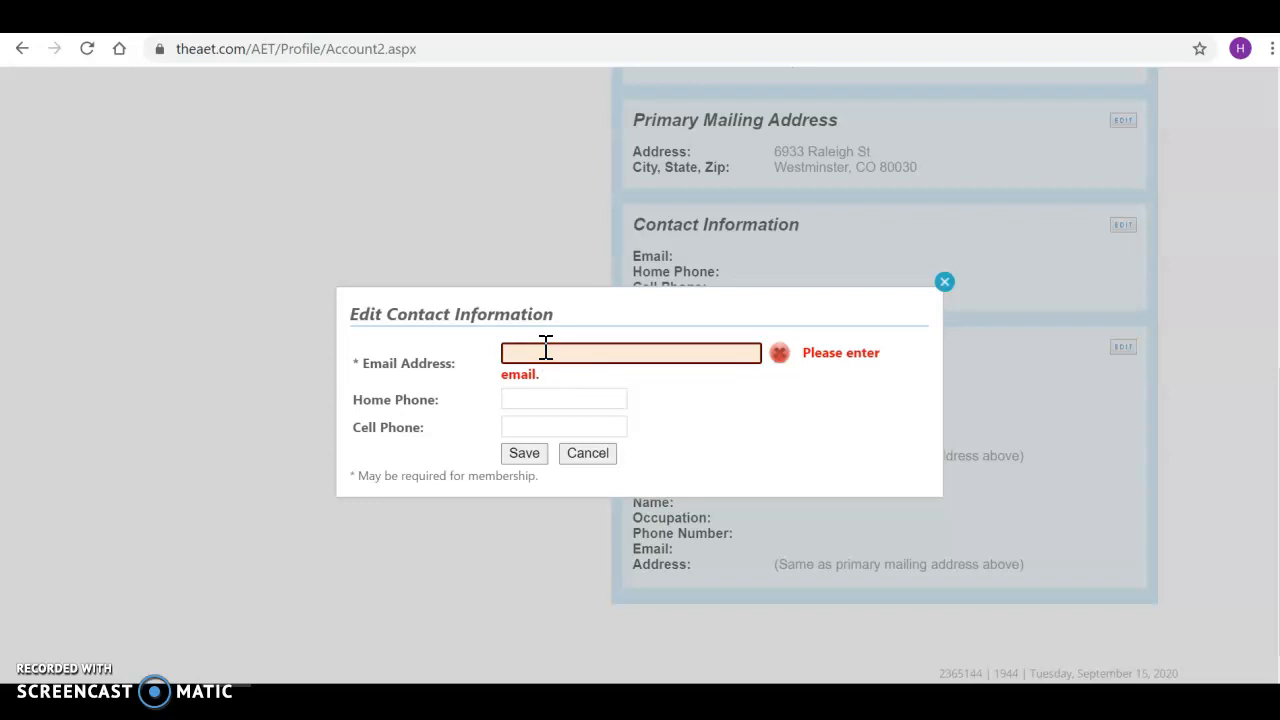
click(523, 460)
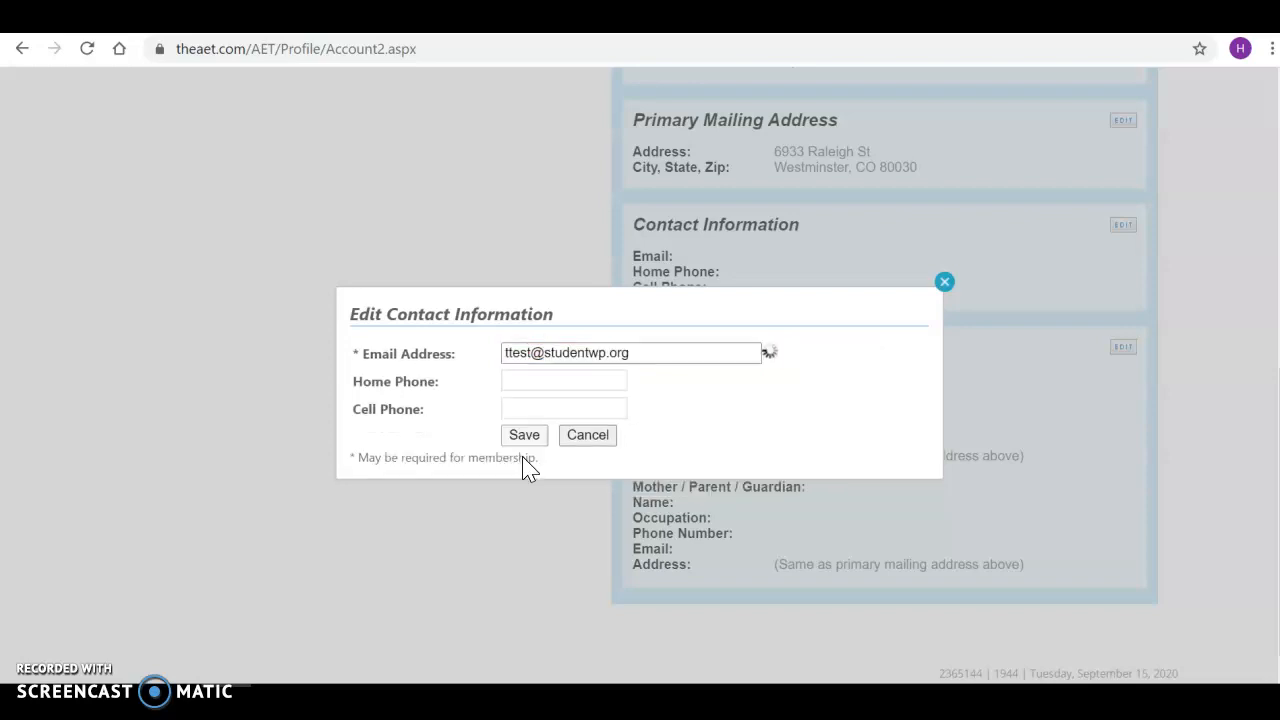
Cancel the contact edit and scroll down to the Parents/Guardians section.
click(603, 449)
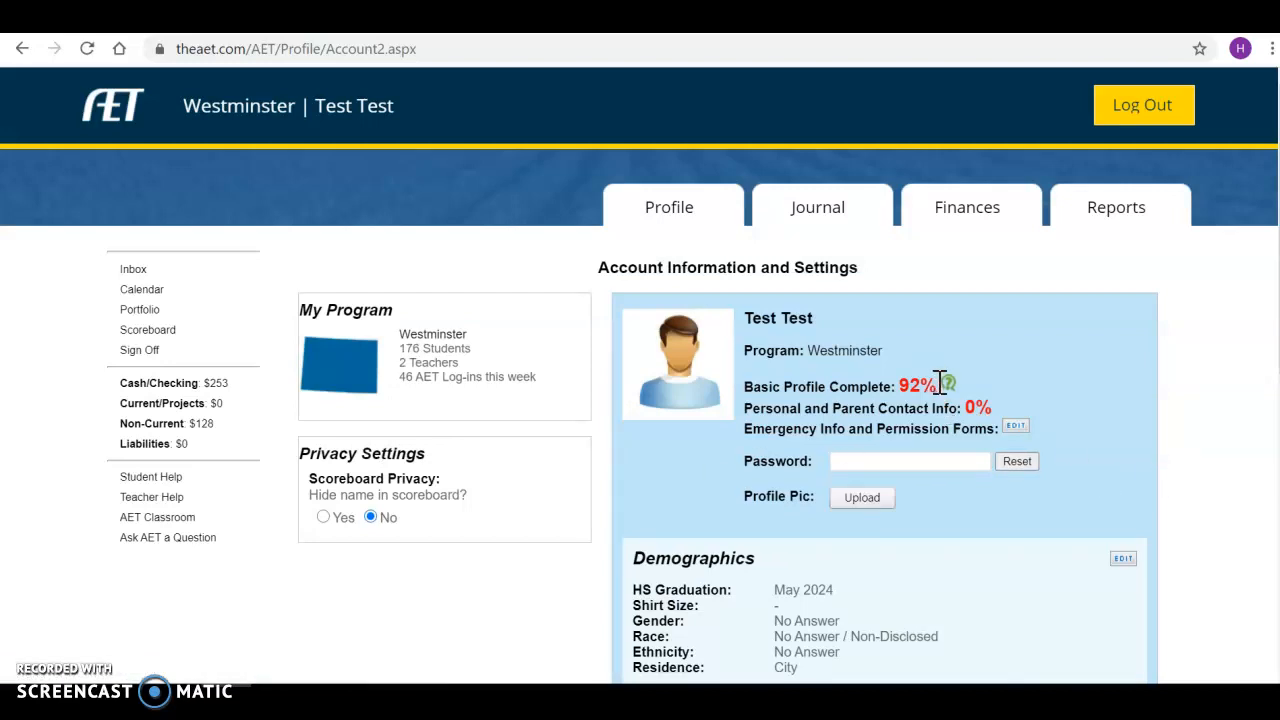
drag(940, 383, 899, 381)
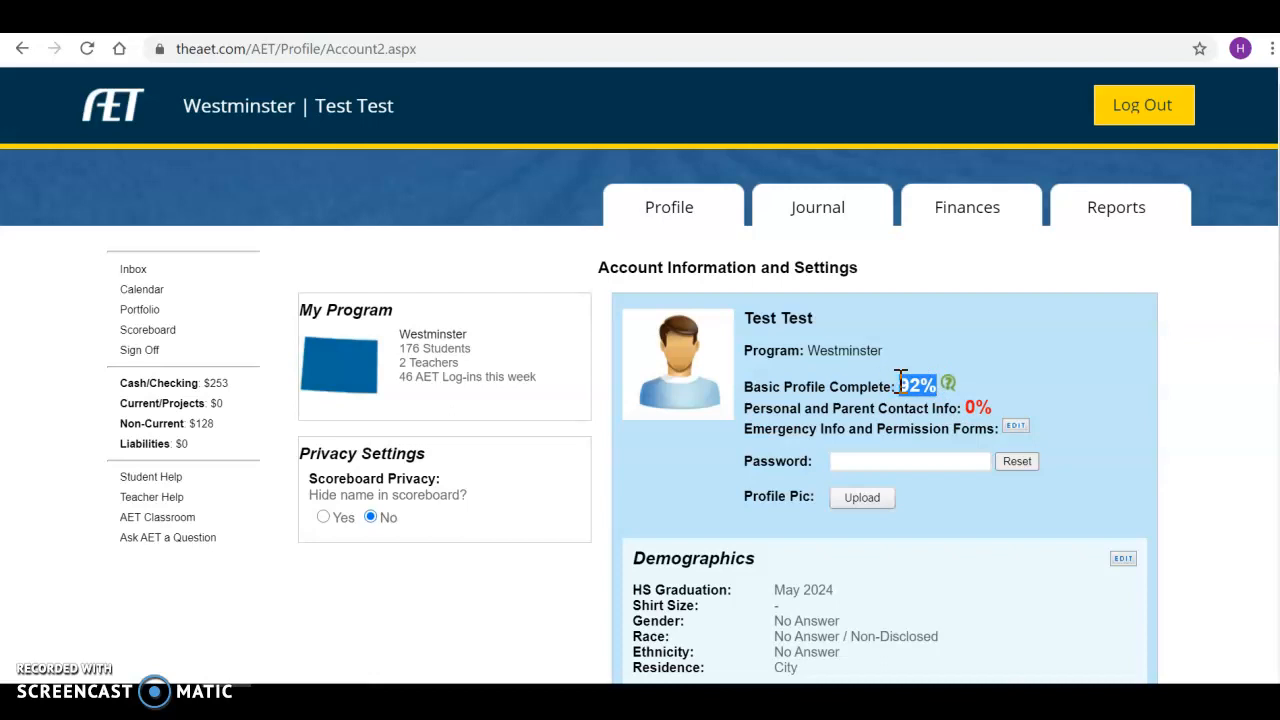
click(1237, 449)
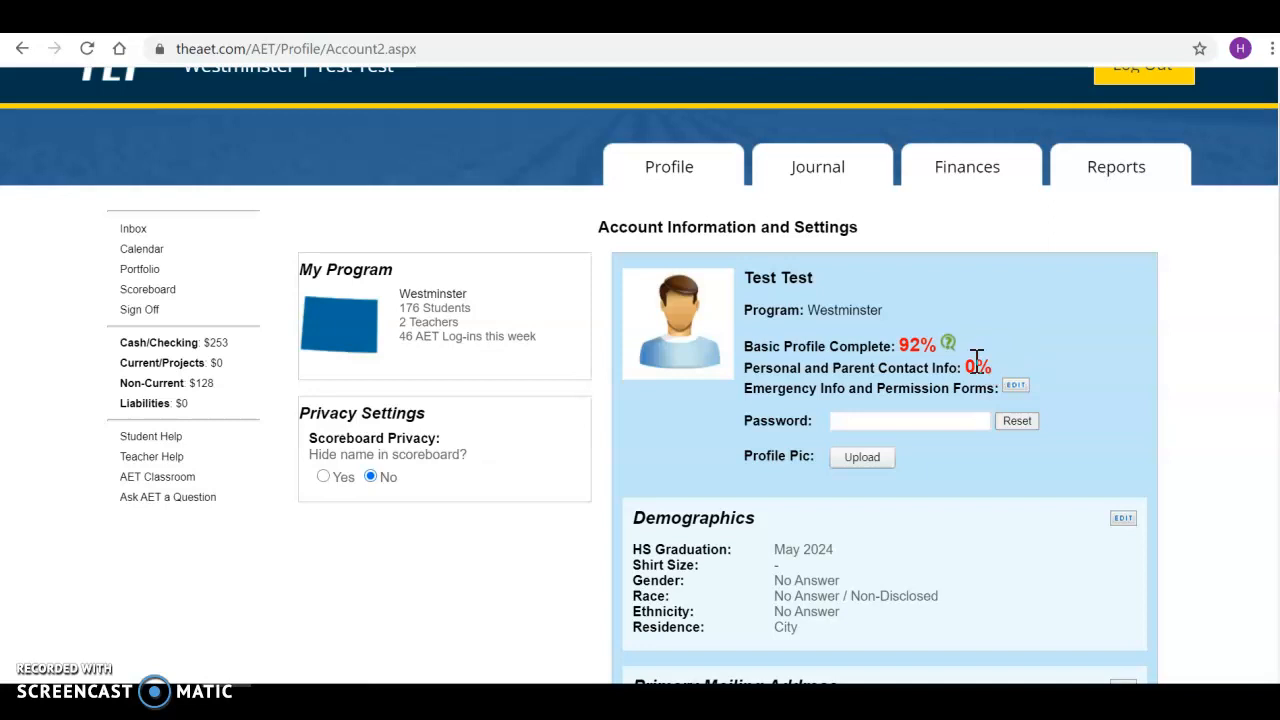
scroll(1250, 458, down, 1)
scroll(1250, 458, down, 2)
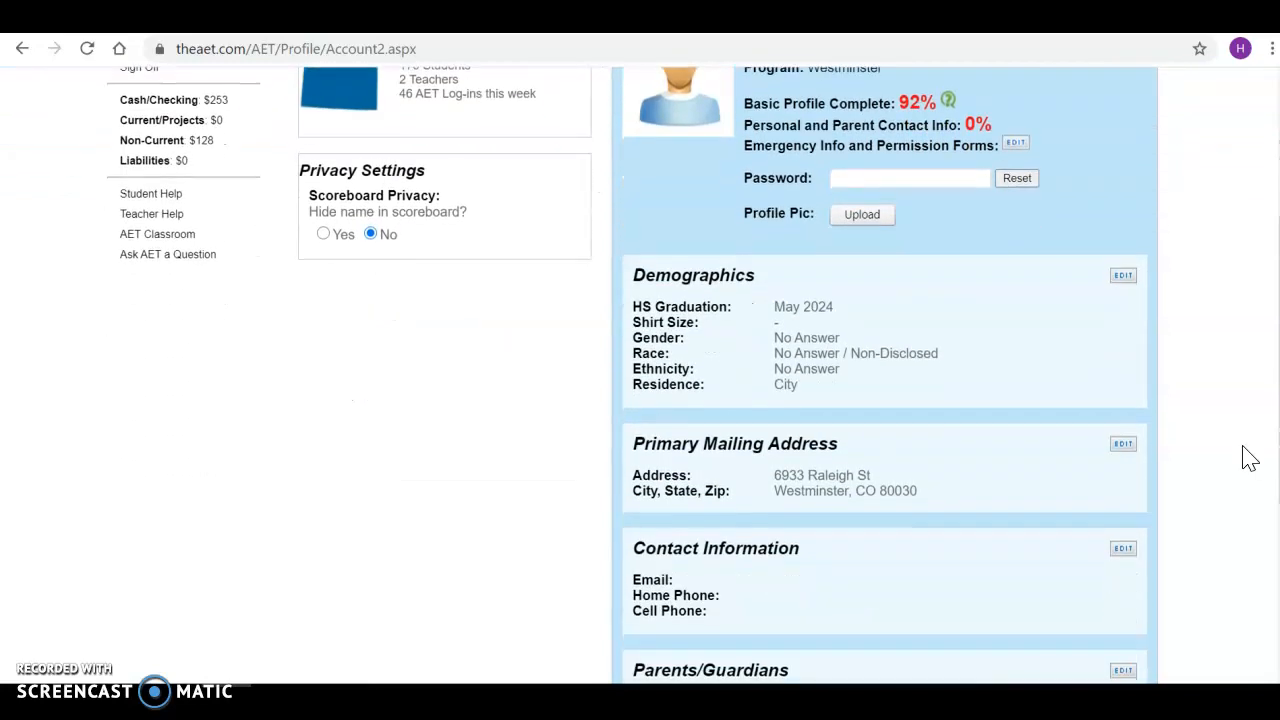
scroll(1250, 458, down, 3)
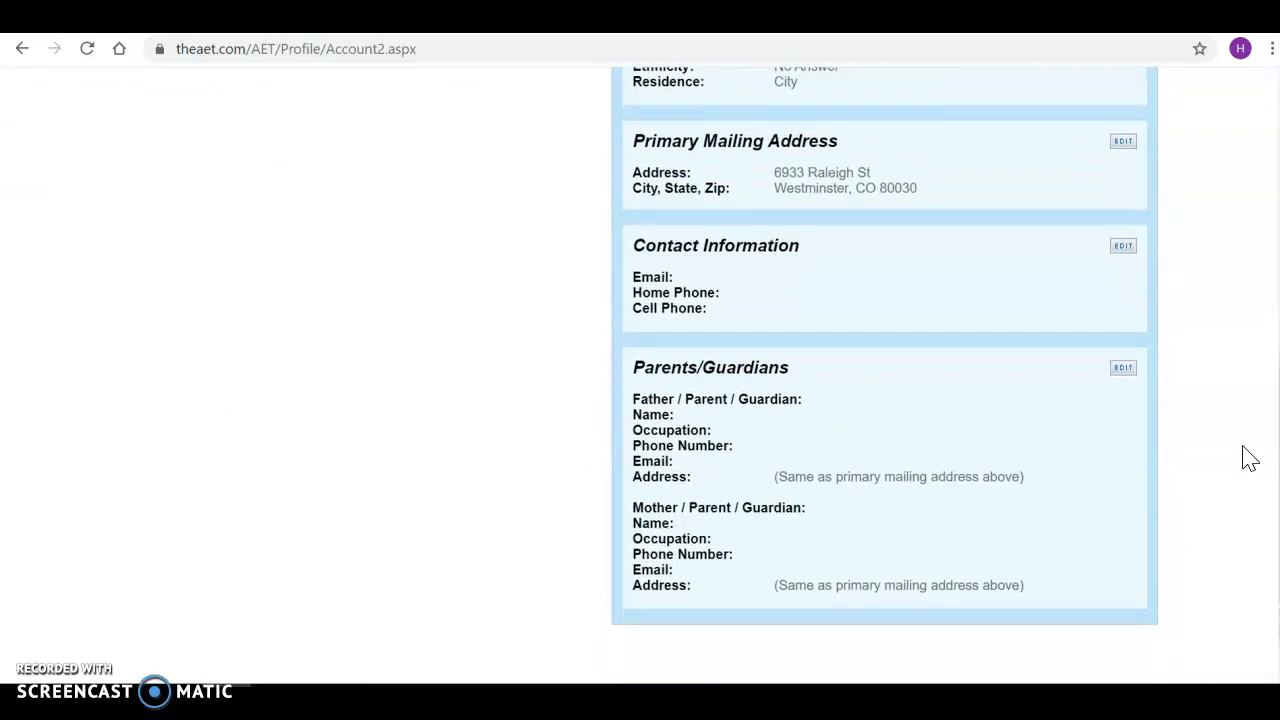
scroll(1250, 458, down, 1)
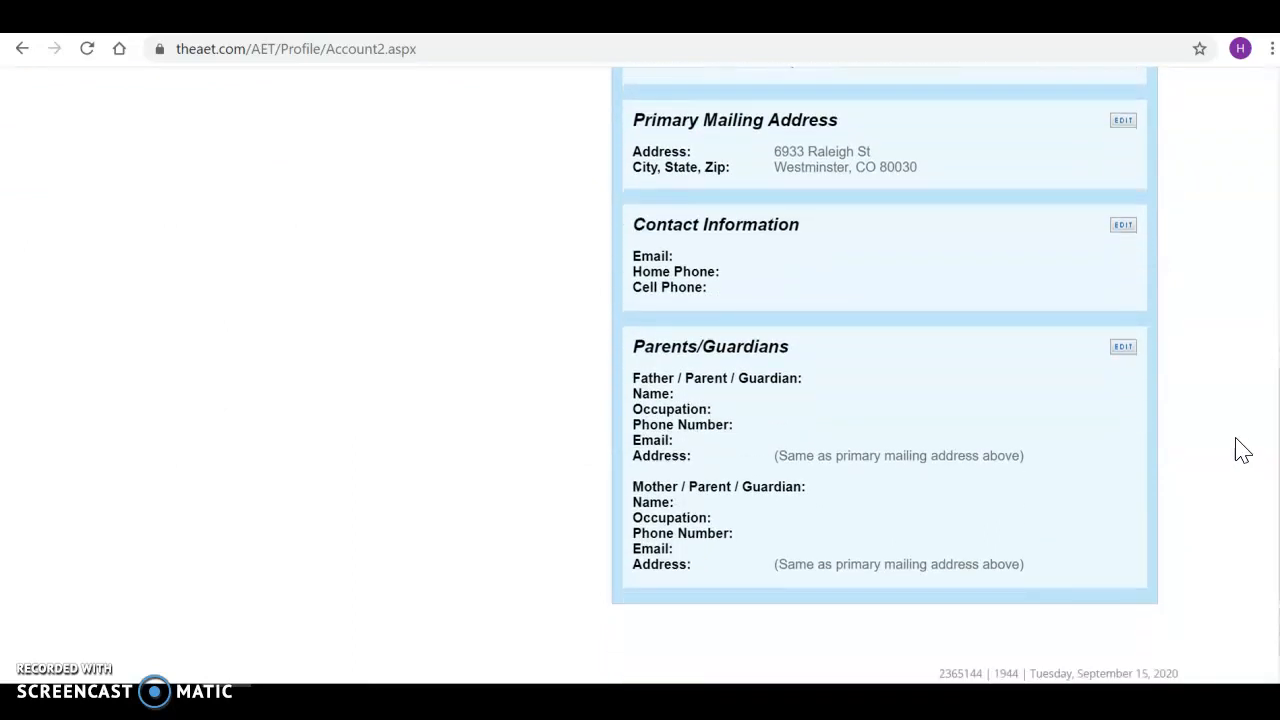
click(1122, 350)
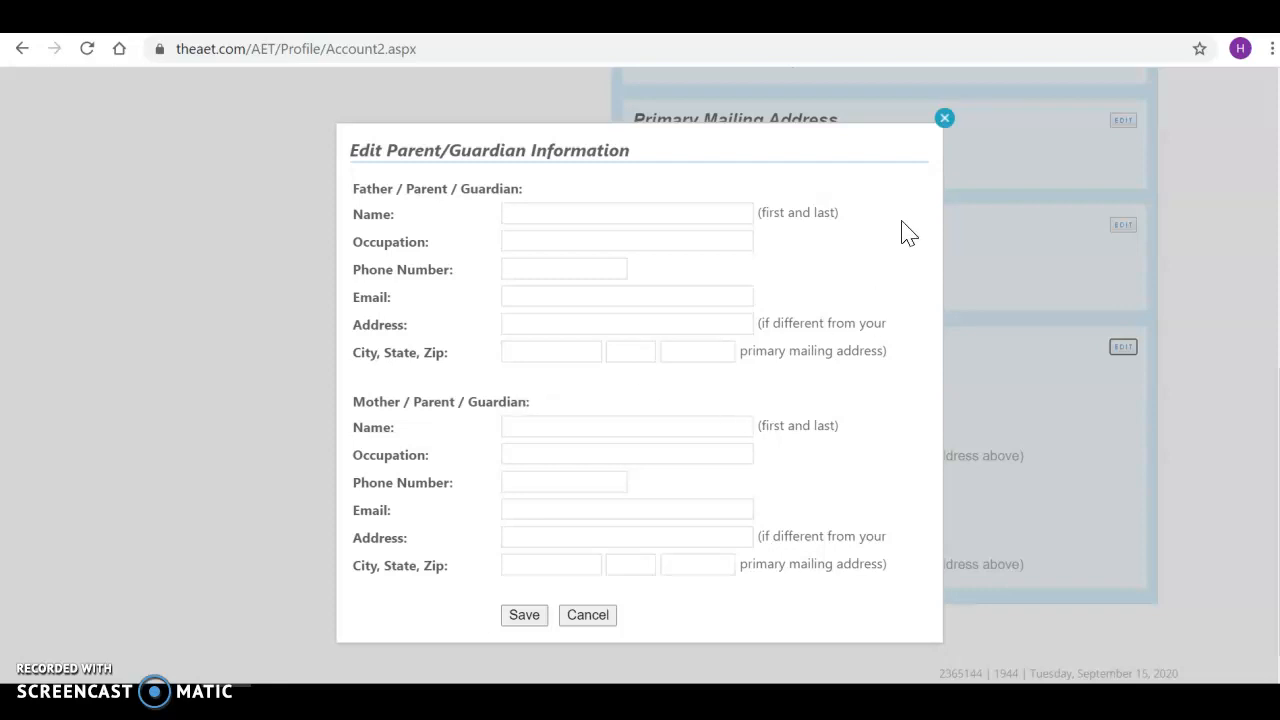
click(948, 124)
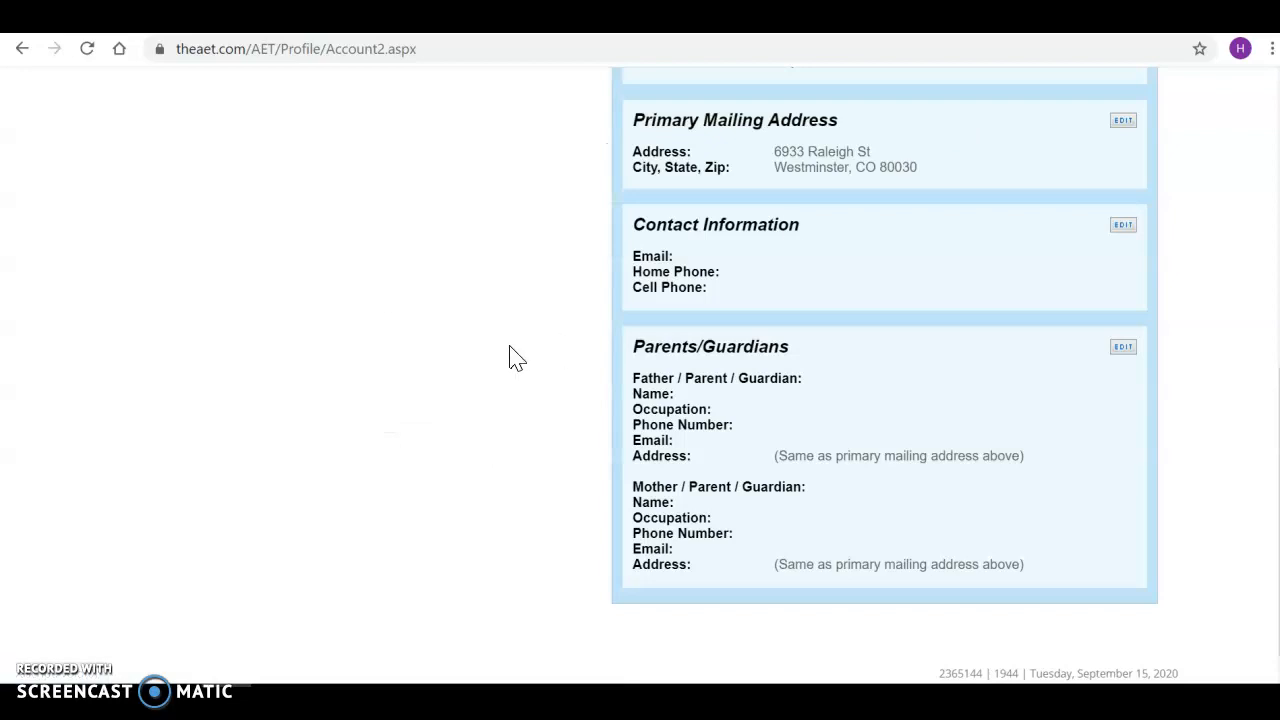
scroll(510, 350, up, 1)
scroll(510, 358, up, 3)
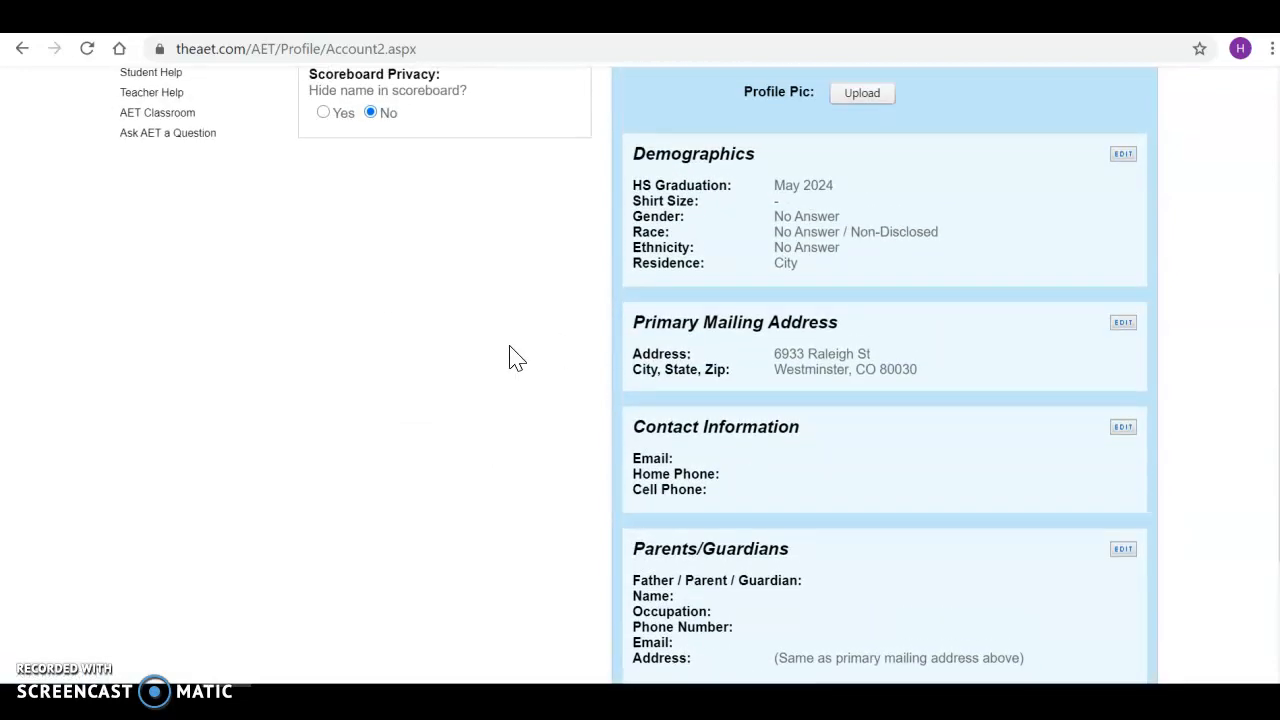
scroll(515, 358, up, 6)
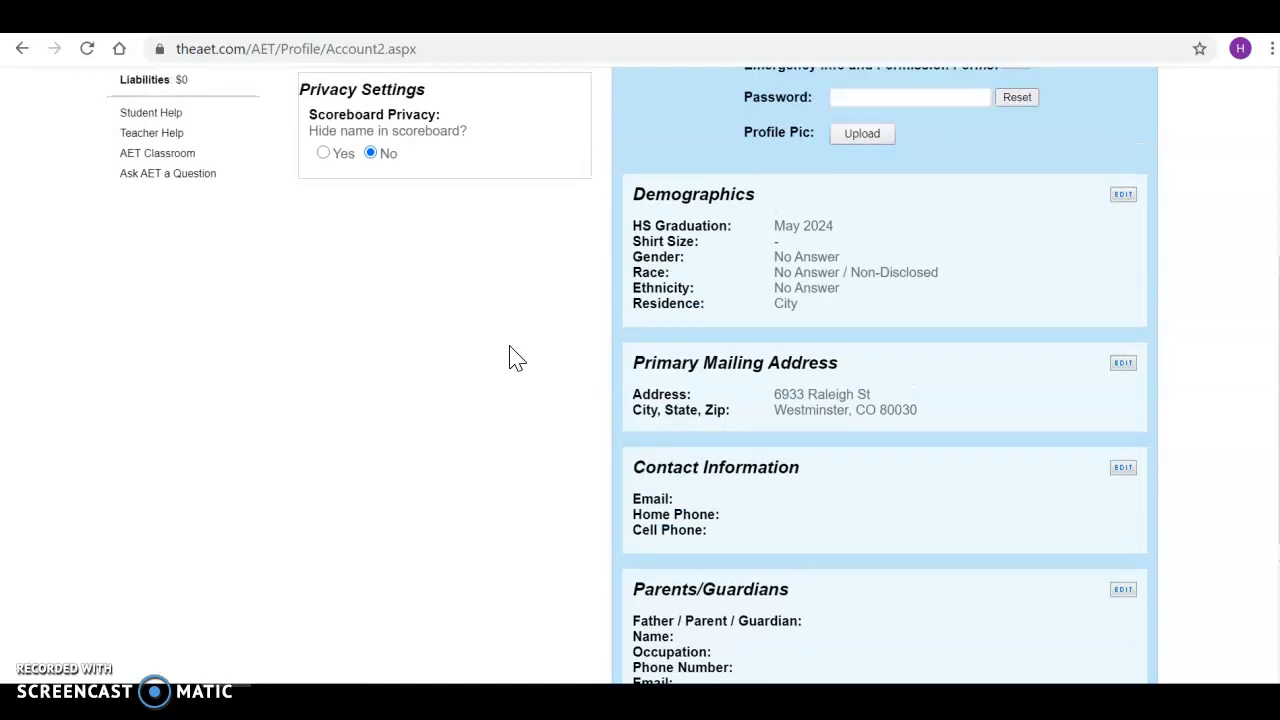
scroll(515, 358, up, 2)
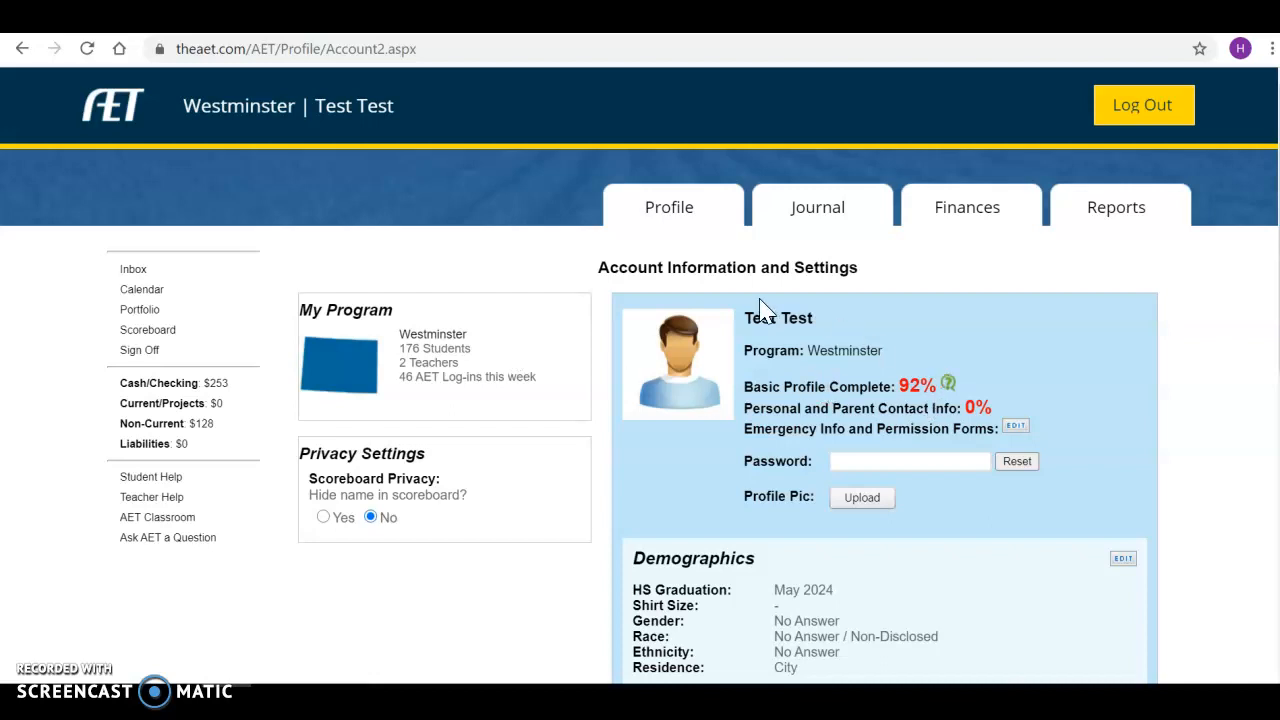
Open the class schedule from Profile and set My Pathway to Power, Structural & Technical Systems.
click(663, 217)
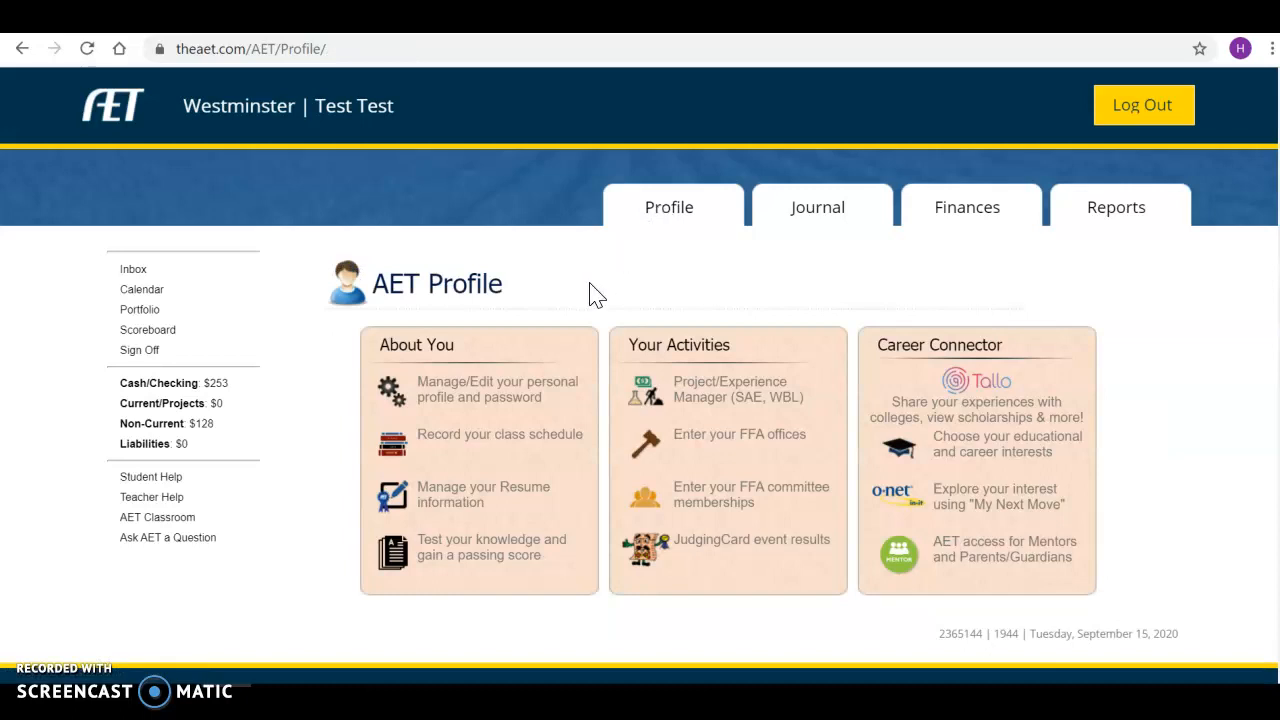
click(495, 448)
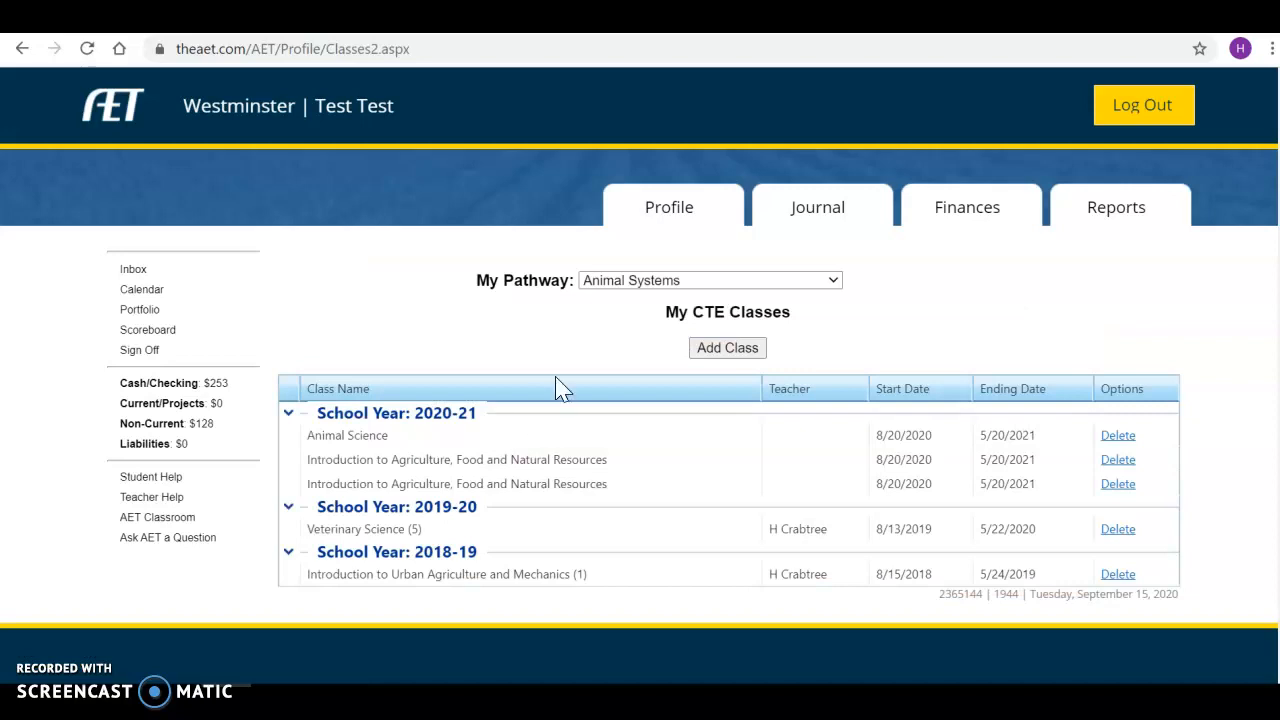
click(794, 280)
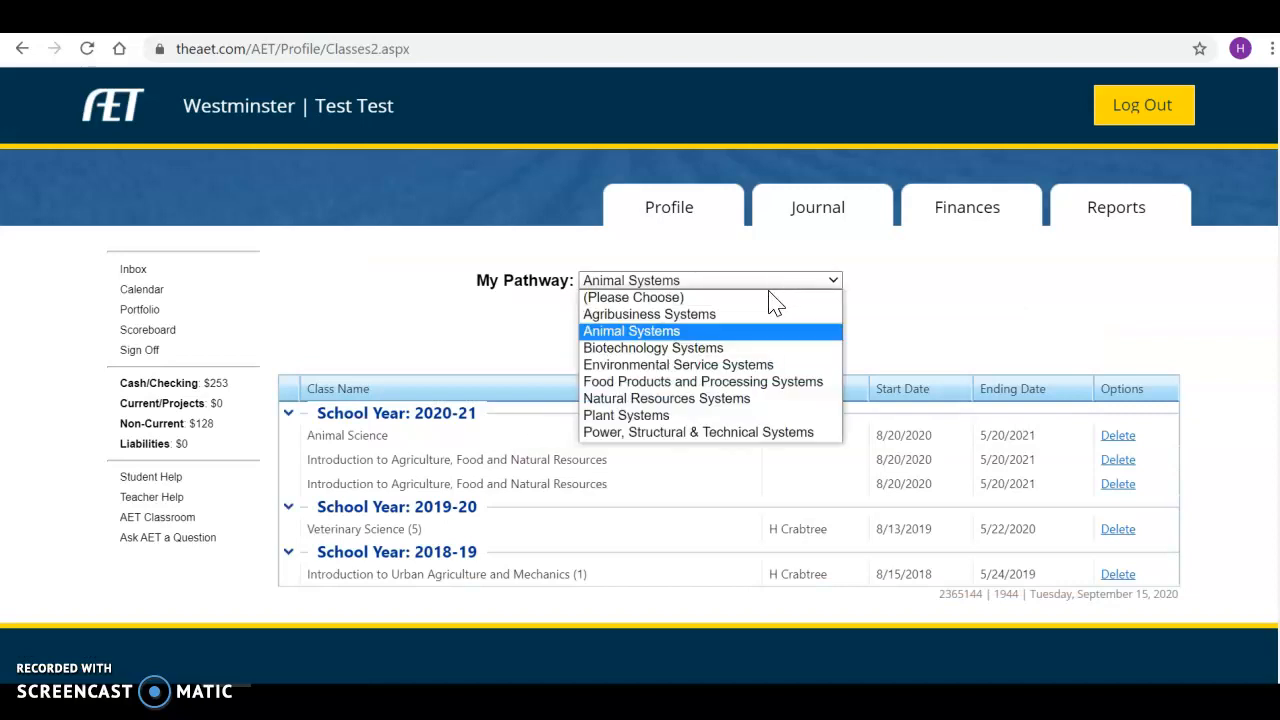
click(760, 300)
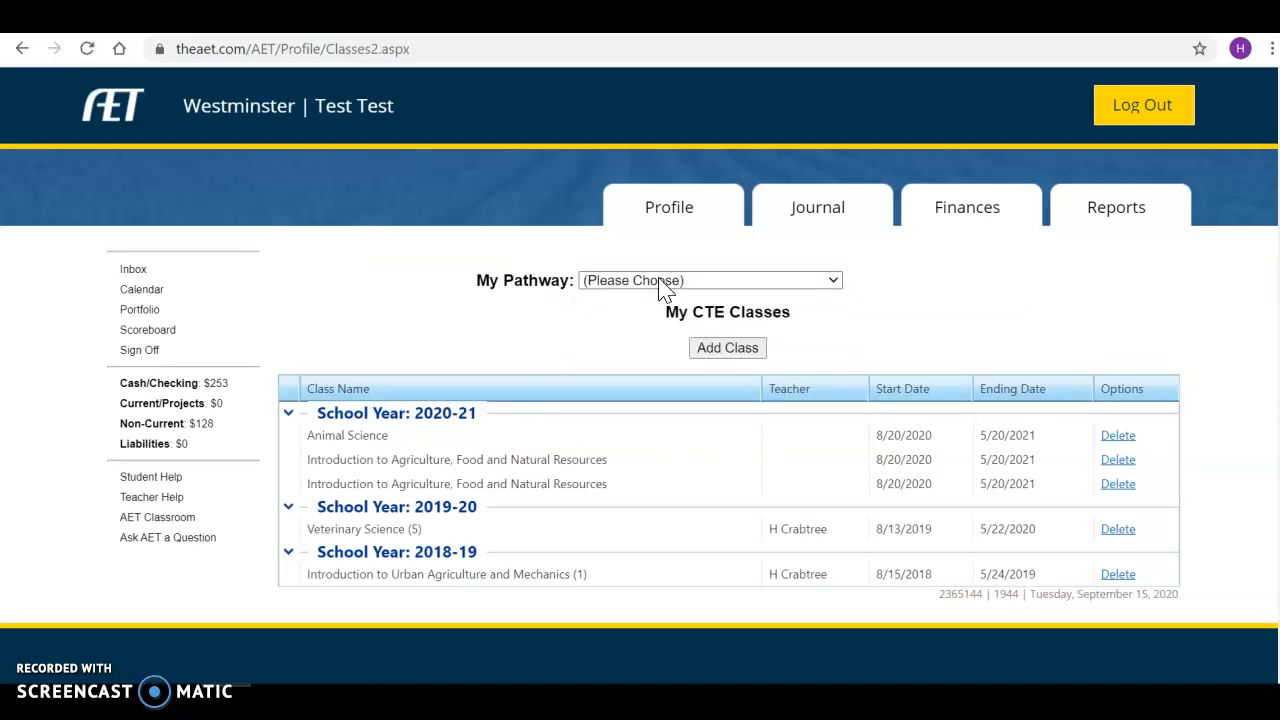
click(827, 284)
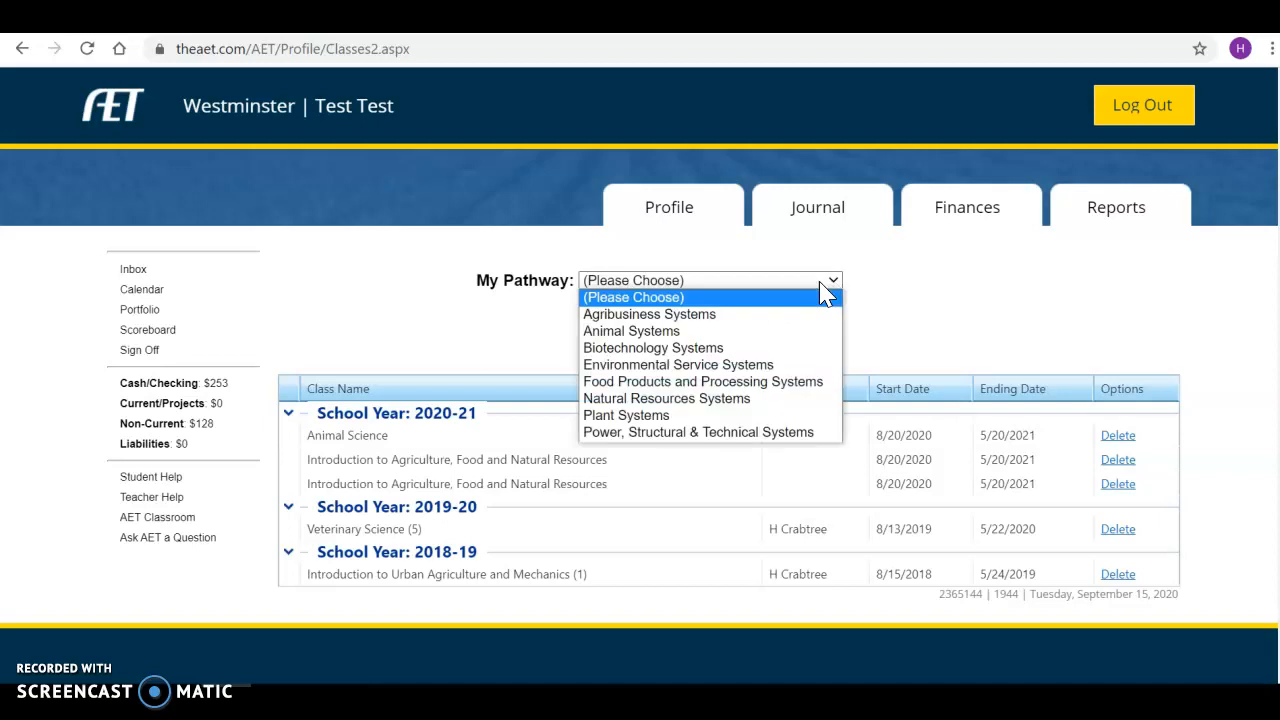
click(727, 436)
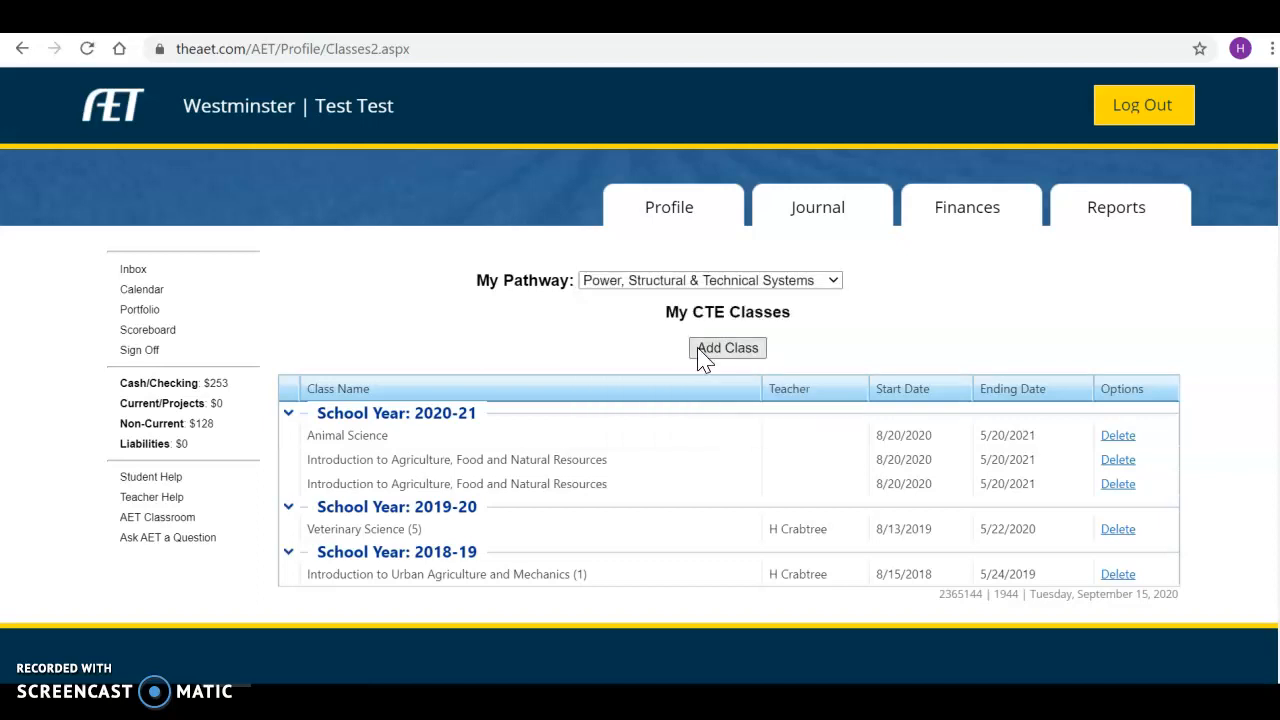
click(700, 352)
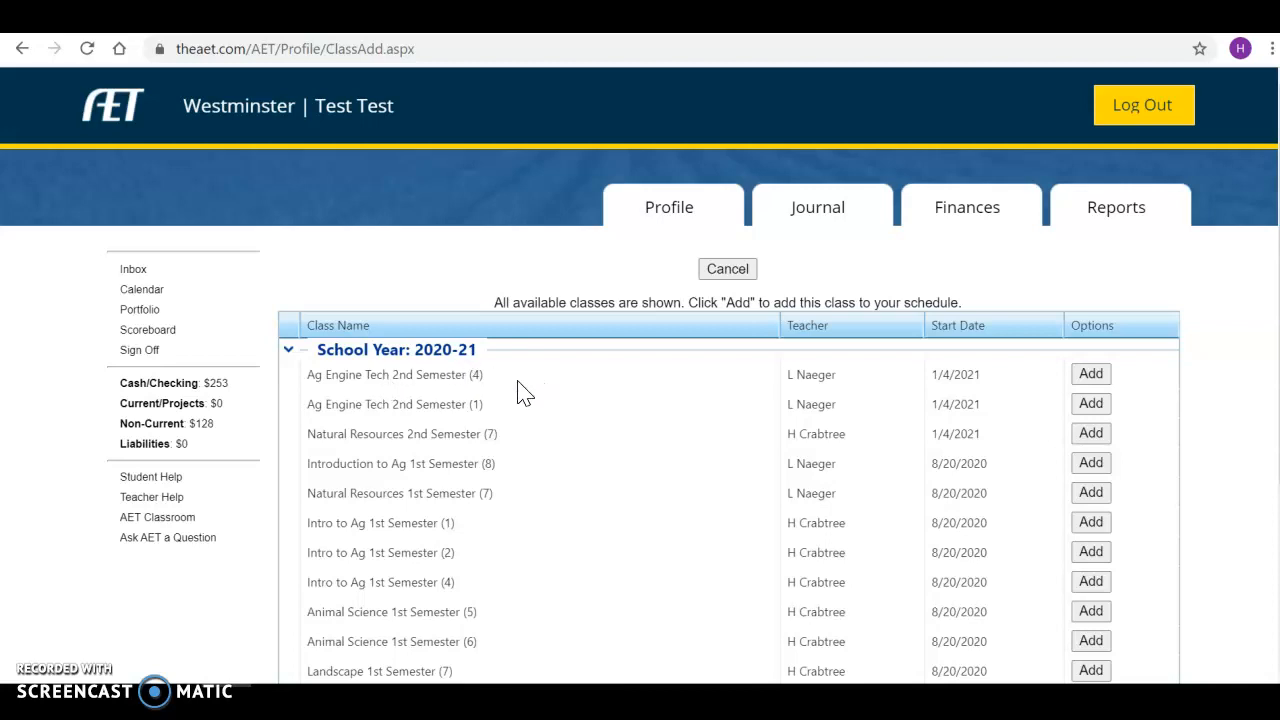
Add Ag Engine Tech 1st Semester (4) to the 2020-21 classes and return to Profile.
scroll(571, 464, down, 2)
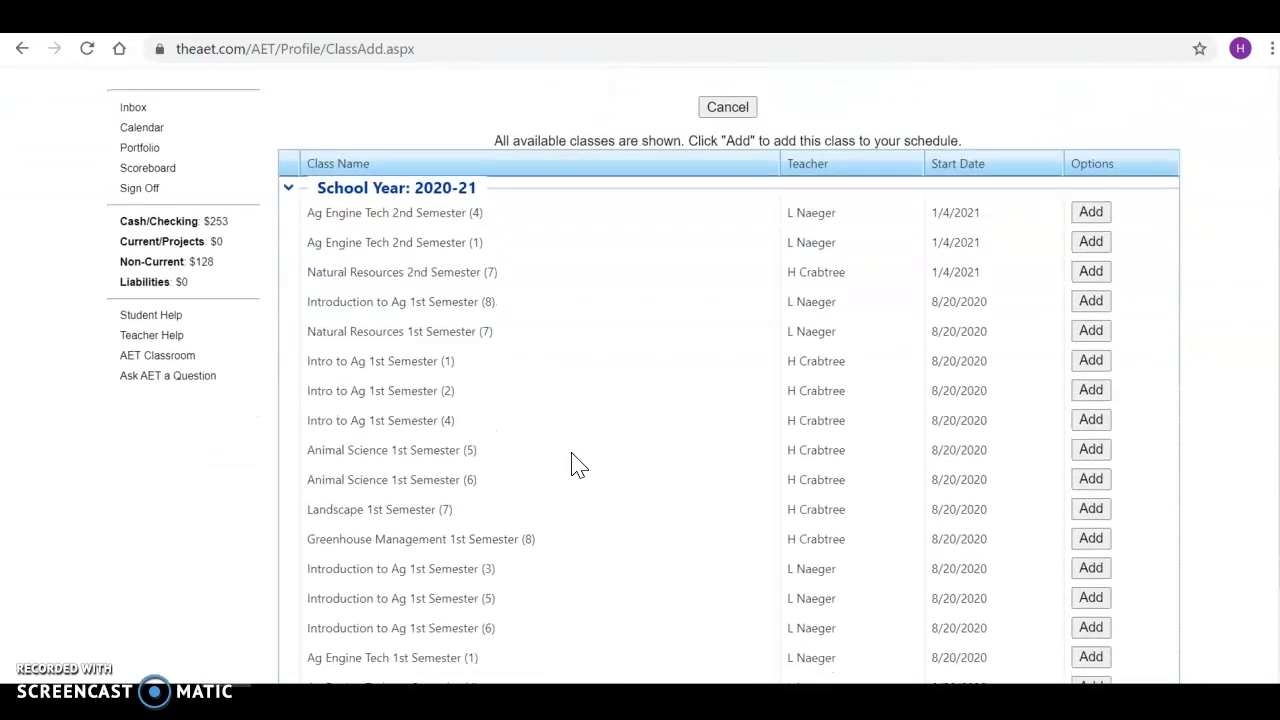
scroll(576, 464, down, 2)
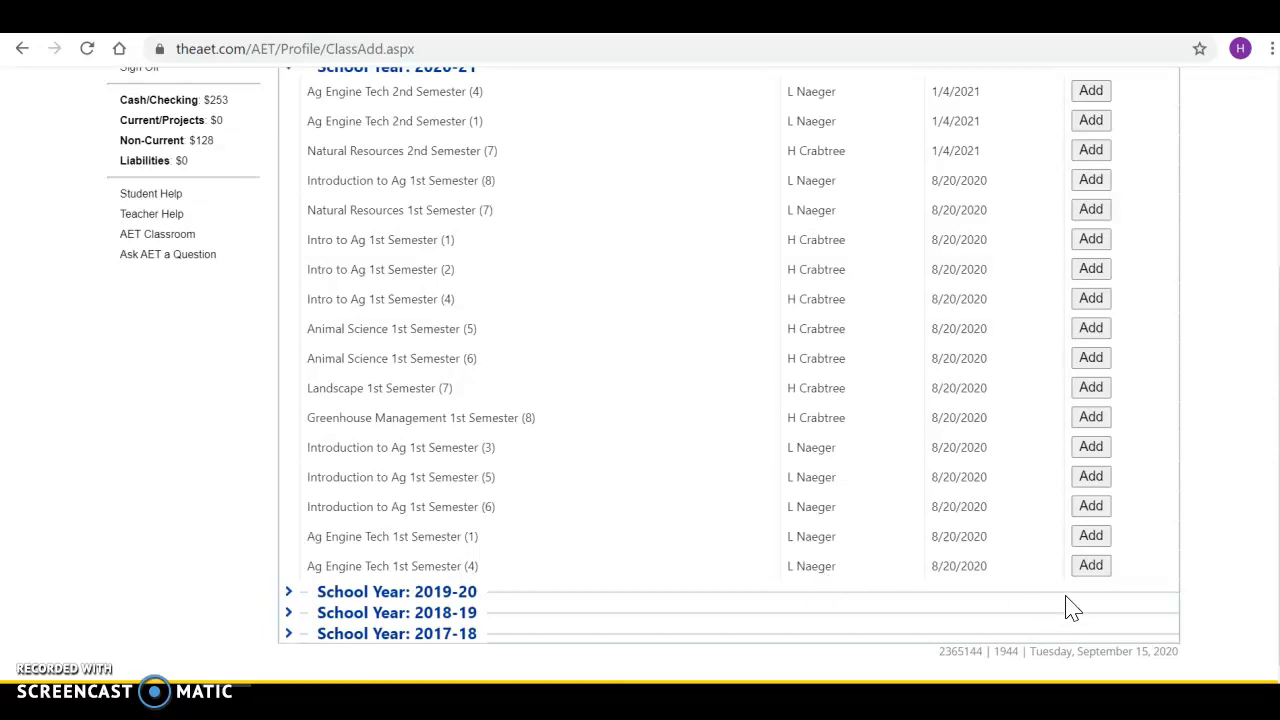
click(1098, 574)
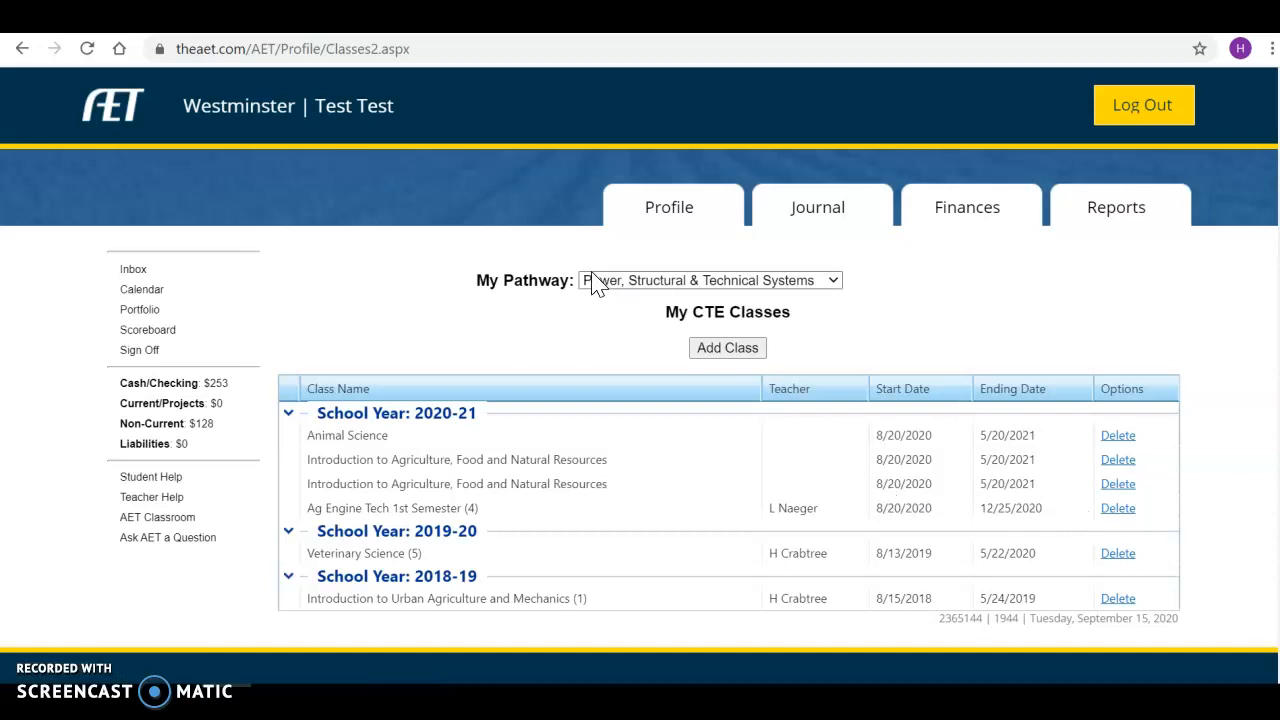
click(670, 212)
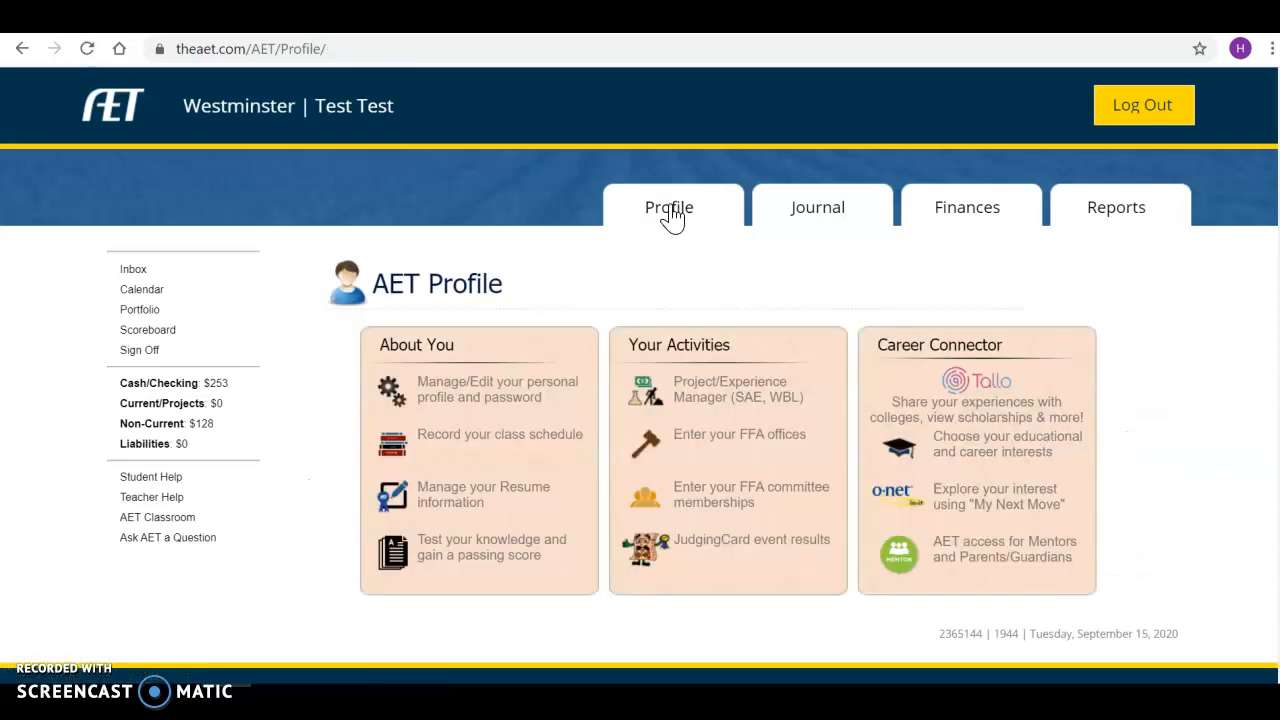